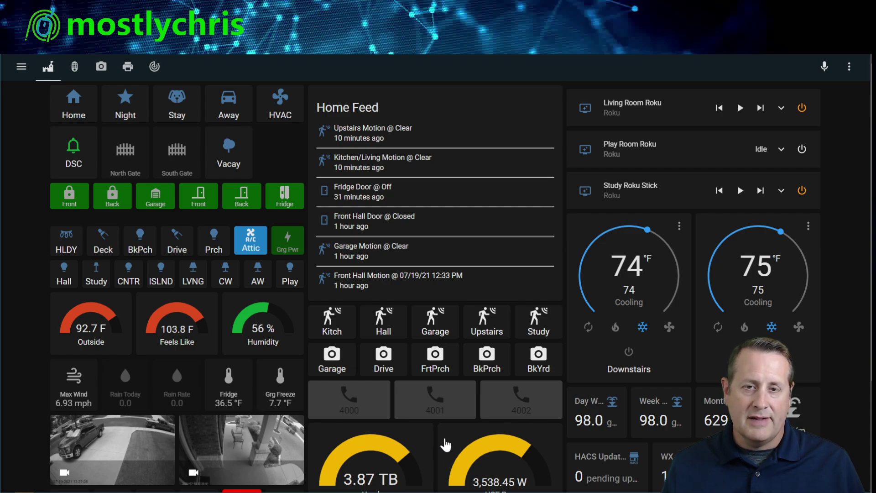
Open the media browser, look inside the nasfiles folder and return to the media root.
click(291, 420)
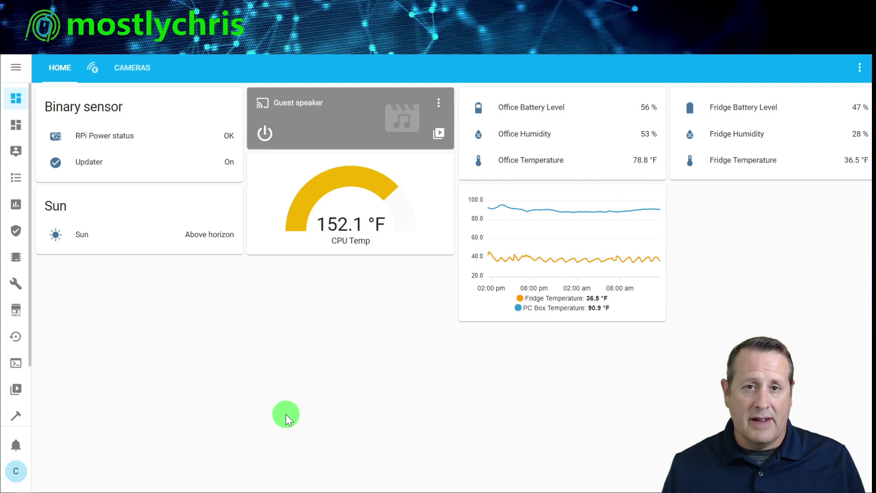
click(16, 68)
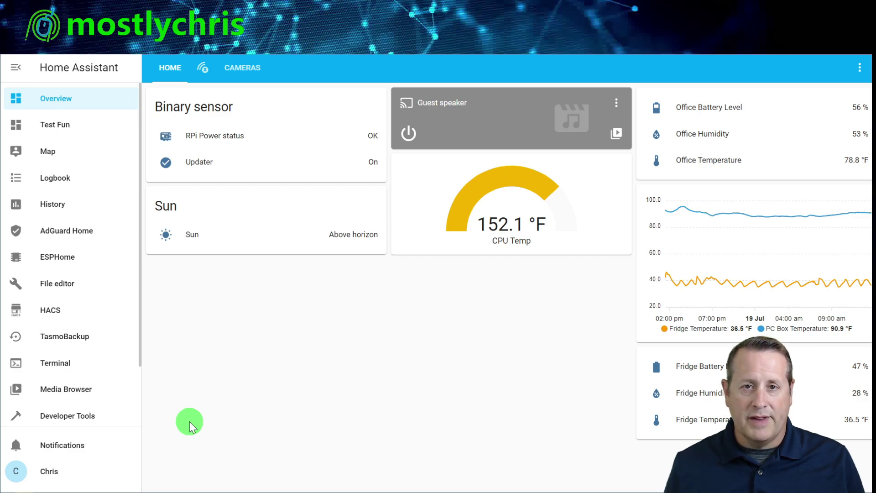
click(62, 391)
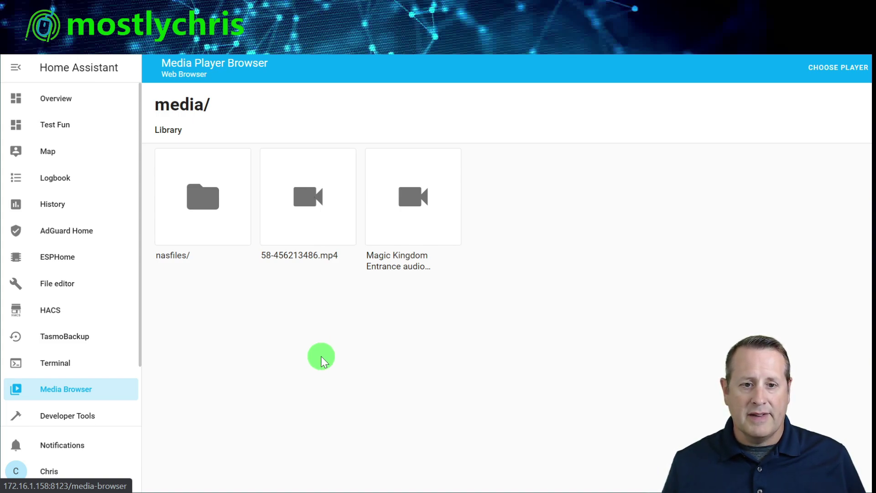
click(210, 209)
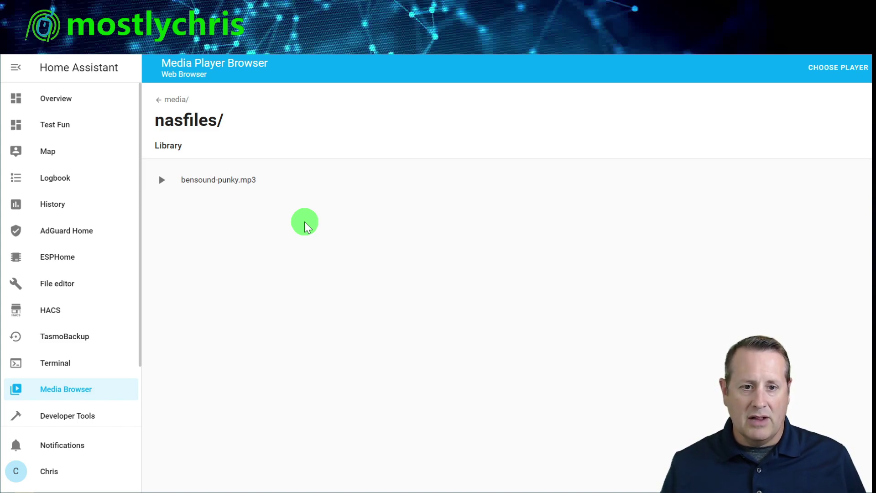
click(179, 99)
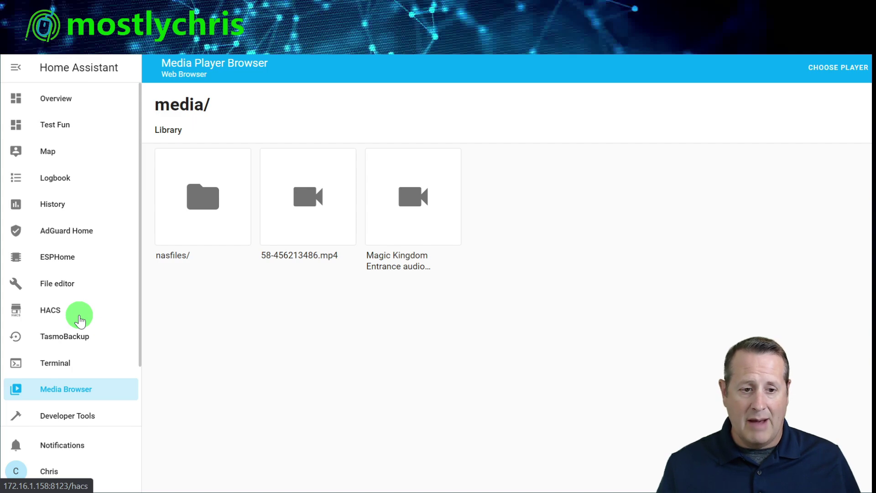
Open configuration.yaml in the File editor and collapse the navigation sidebar.
click(69, 284)
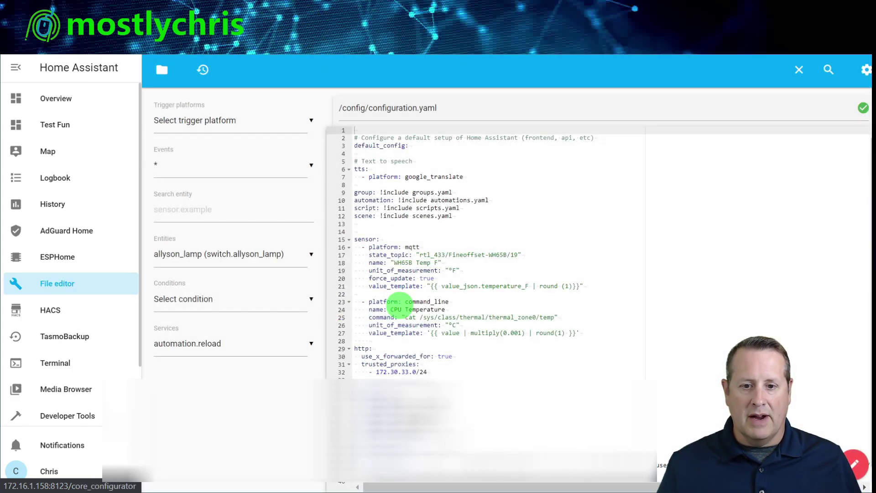
click(162, 85)
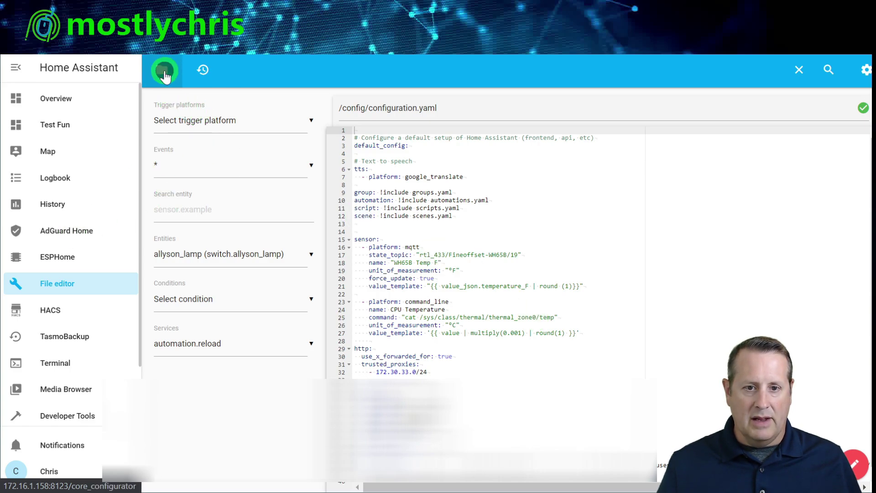
scroll(223, 193, down, 1)
scroll(221, 191, down, 5)
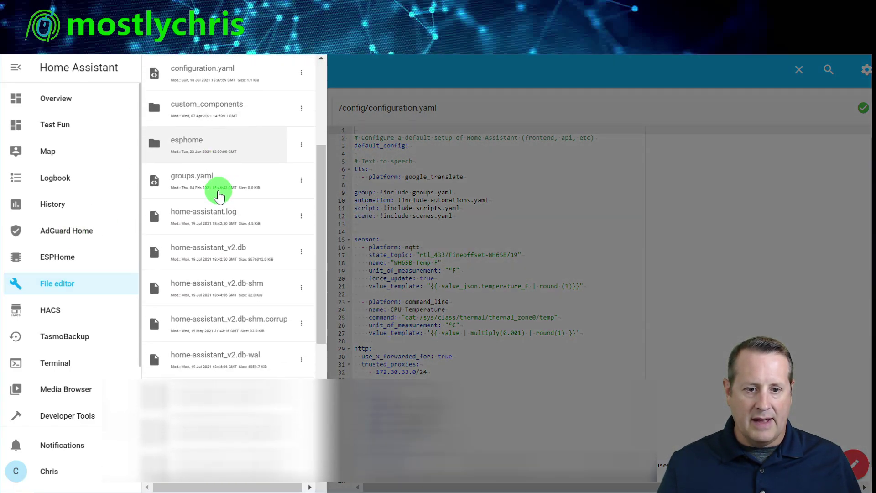
scroll(223, 210, up, 4)
click(213, 120)
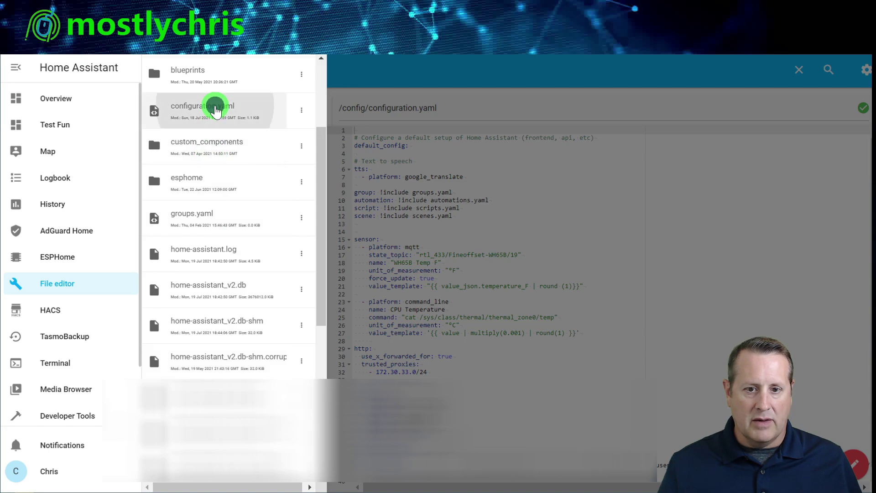
click(592, 215)
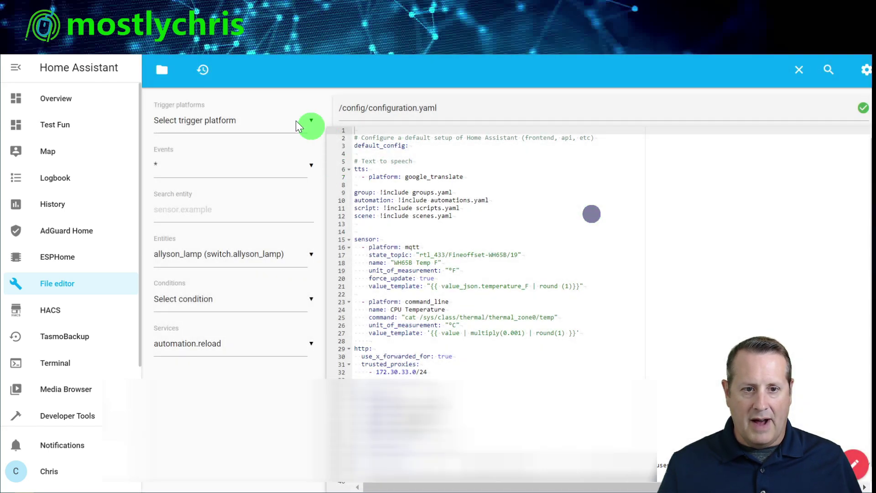
click(18, 69)
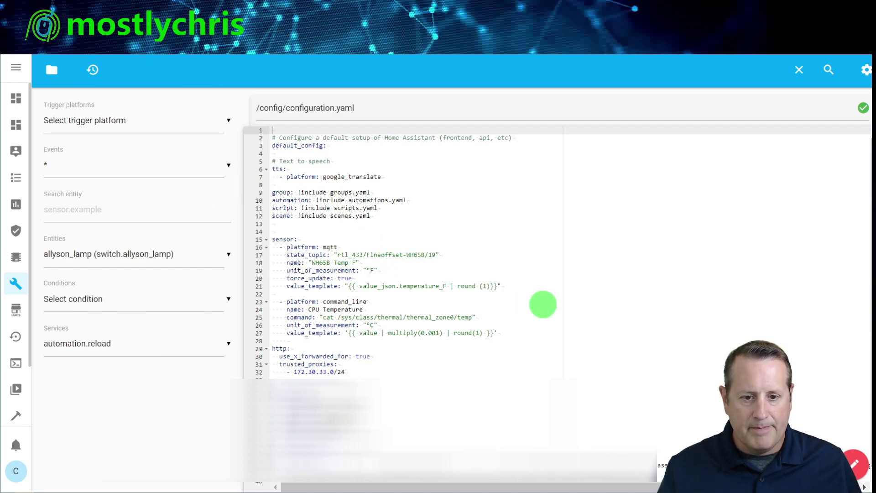
Add a shell_command: section below the http block in configuration.yaml, with an indented line under it.
click(536, 457)
key(Return)
key(ctrl+plus)
key(BackSpace)
text(shell_command:)
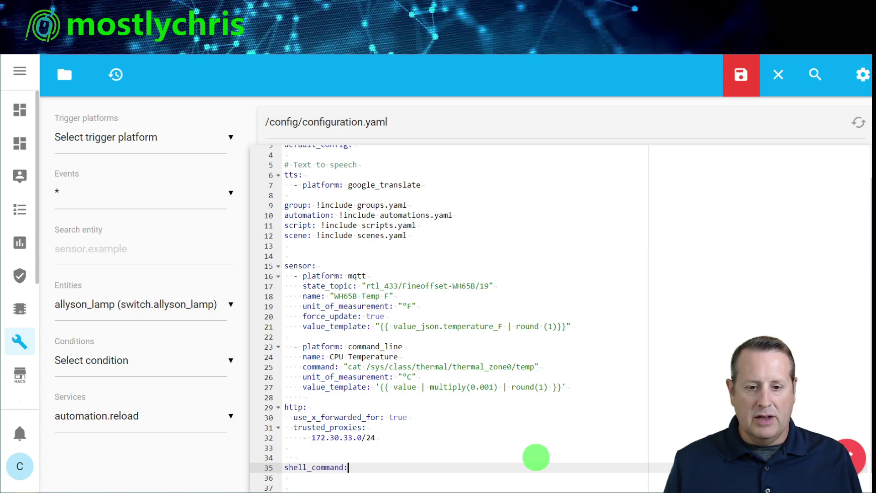
key(Return)
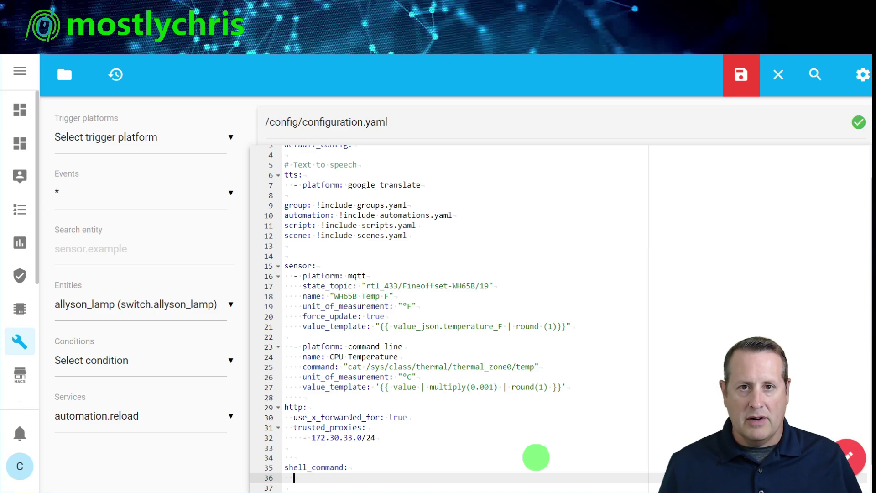
Name the command entry under shell_command as mount_nas_folder:.
text(nam)
key(BackSpace)
key(BackSpace)
key(BackSpace)
text(mo)
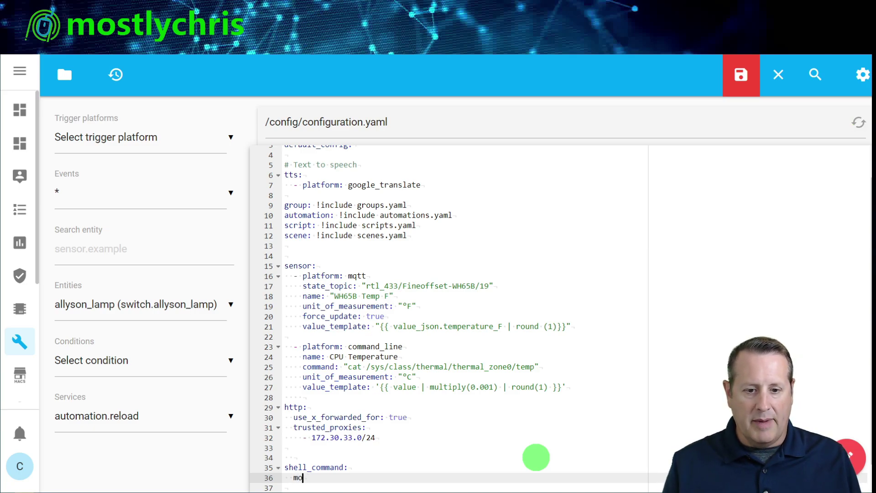
text(unt_nas)
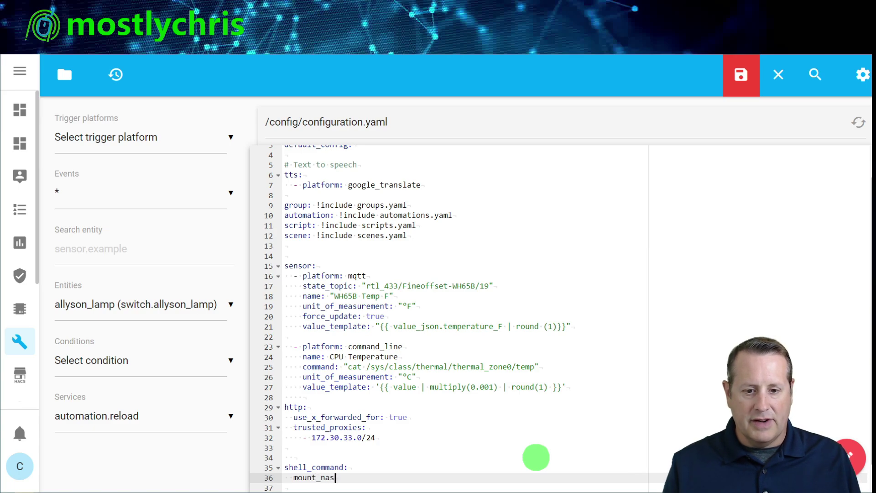
text(_folder:)
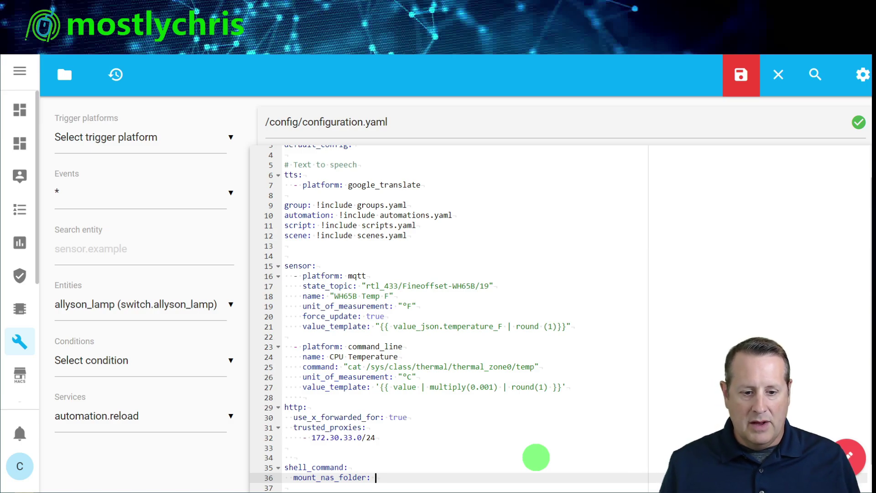
Enter mkdir -p /media/nasfiles as the first part of the mount_nas_folder command.
text(mkdir )
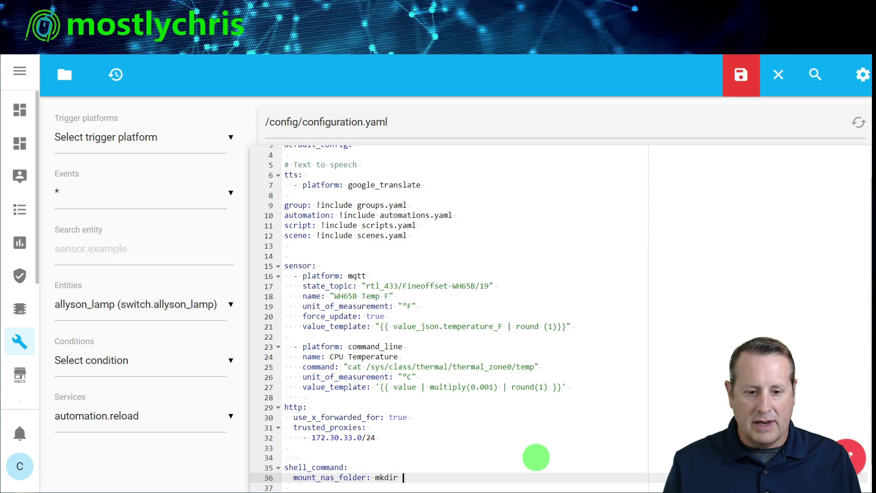
text(-p /mde)
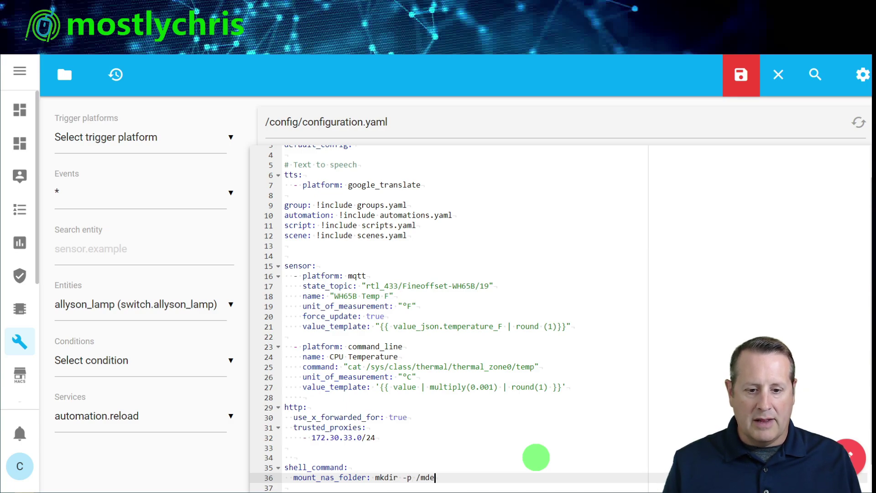
key(BackSpace)
key(BackSpace)
text(edia)
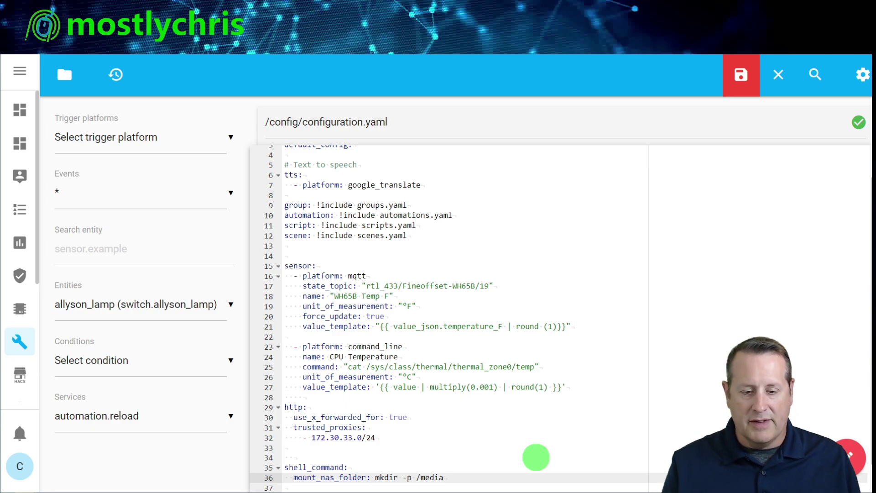
text(/)
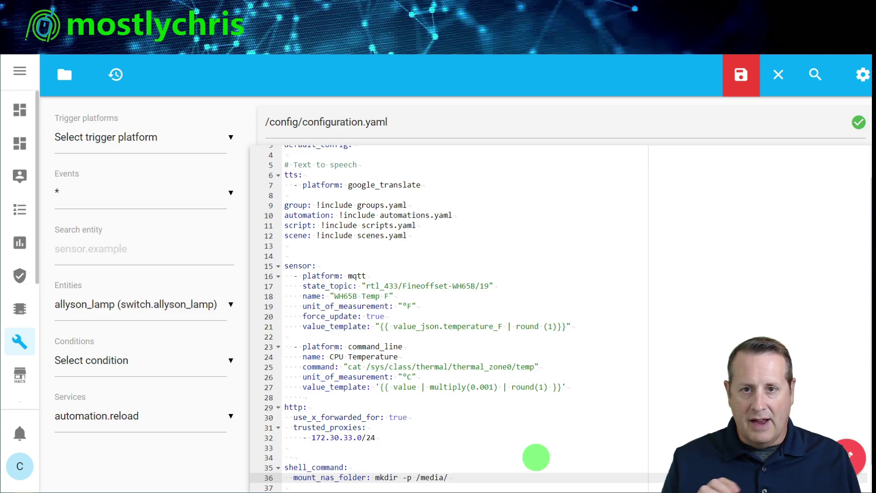
text(nasfiles)
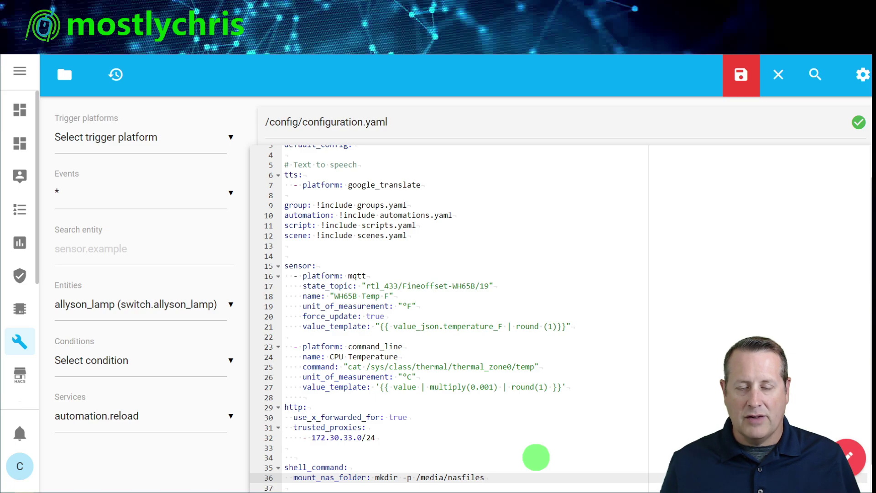
Append ;mount -t cifs -o vers=3.0,noserverinfo with placeholder username and password options and domain=WORKGROUP, then begin the share address with //1.
text(;)
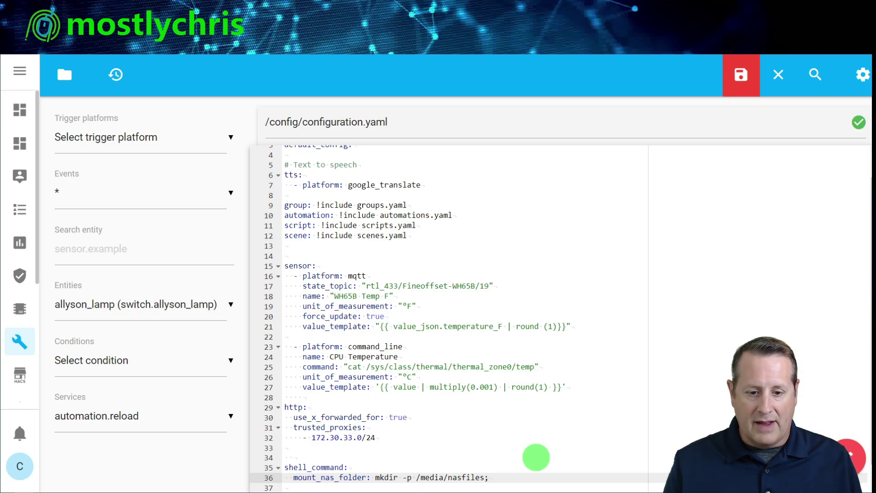
text(mount )
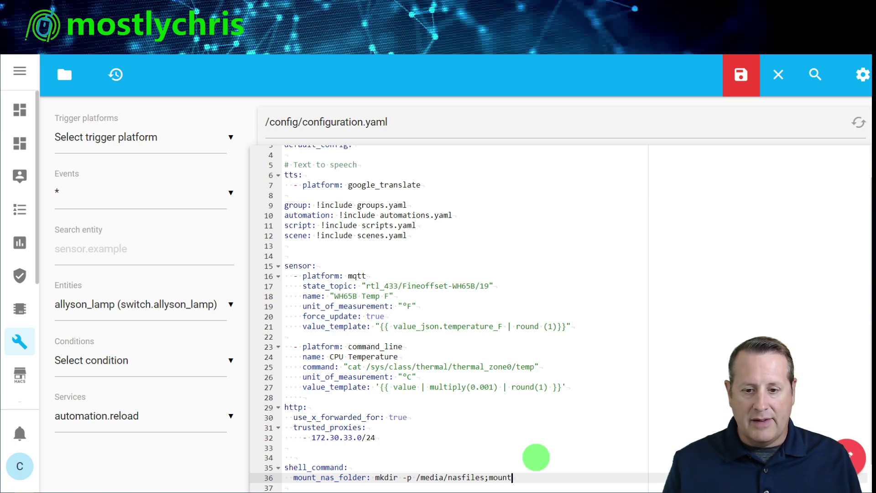
text(-t cifs)
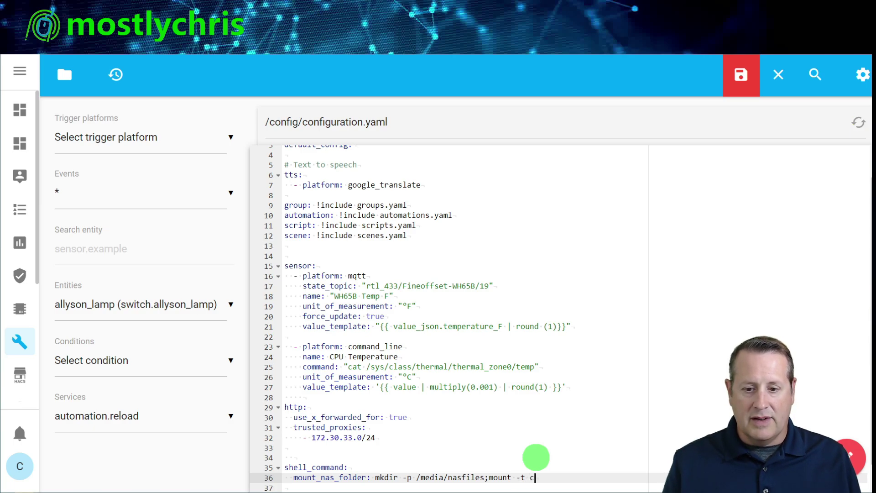
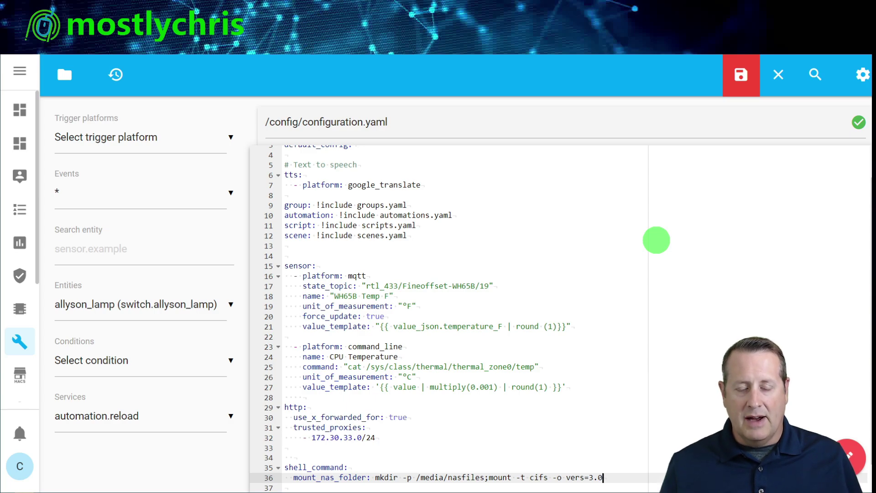
text(,noserverinfo,)
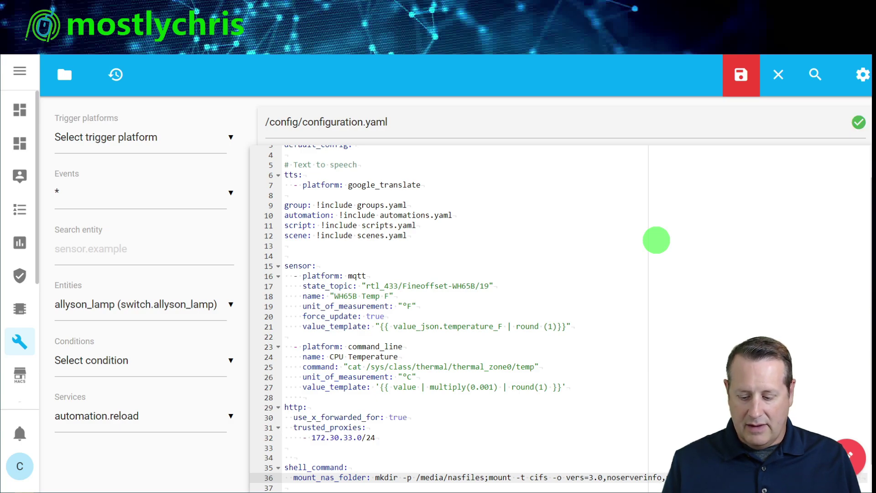
text(1)
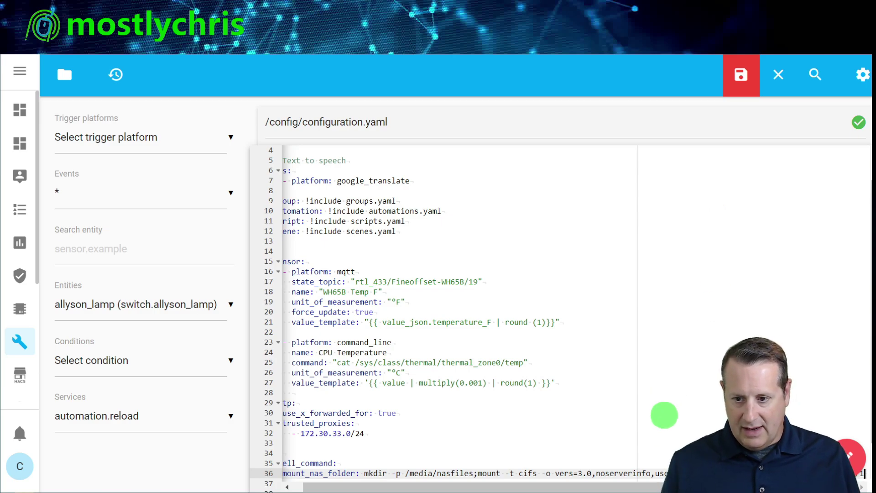
Add eight new lines below the mount_nas_folder command.
key(Return)
key(Return)
key(Return)
key(Return)
key(Return)
key(Return)
key(Return)
key(Return)
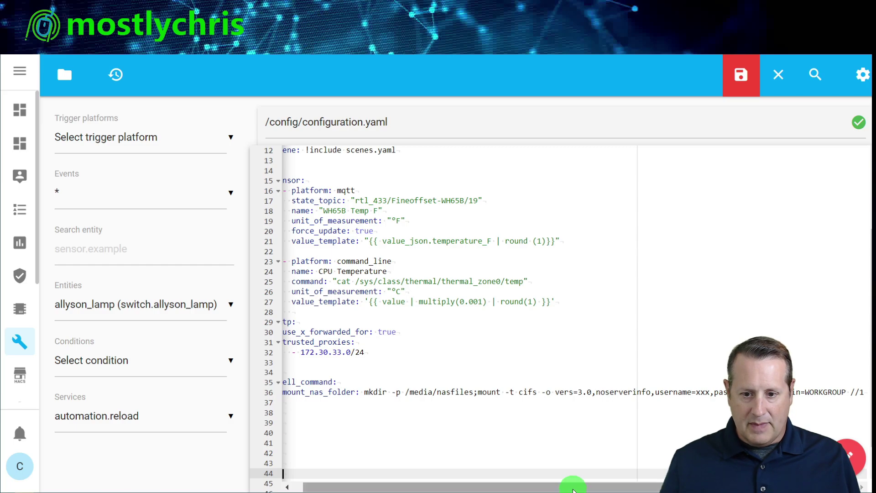
Complete the network share address at the end of the mount command as //172.16.1.193/BI_Storage.
drag(570, 486, 559, 486)
click(866, 392)
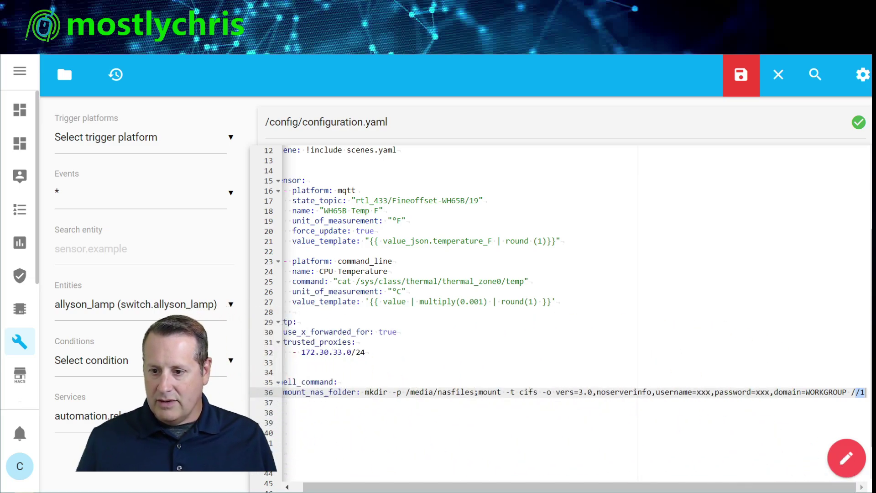
text(72.16.1)
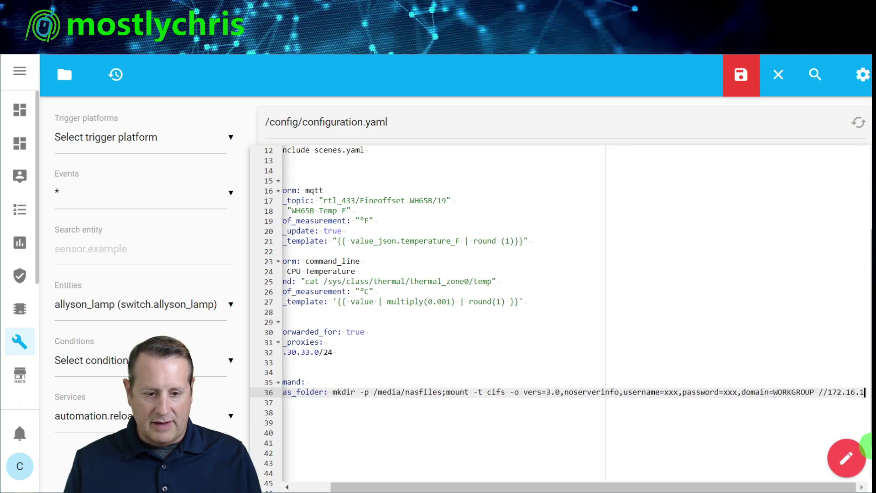
text(.193/)
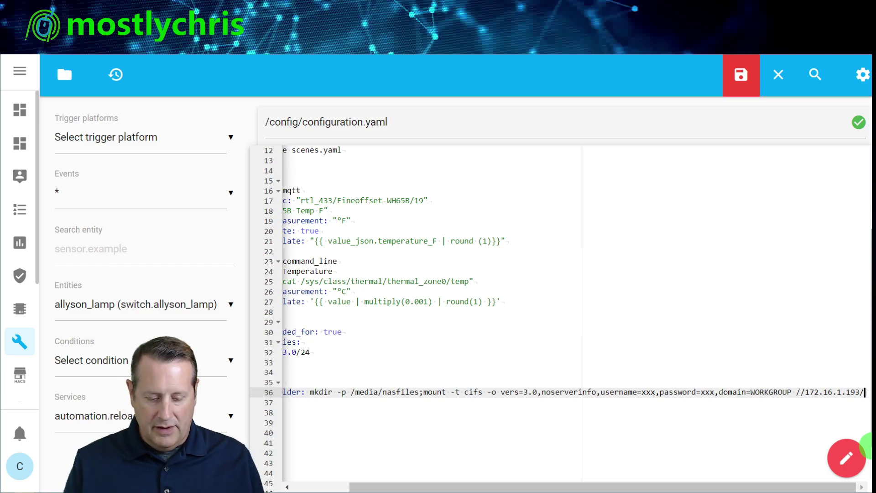
text(BI)
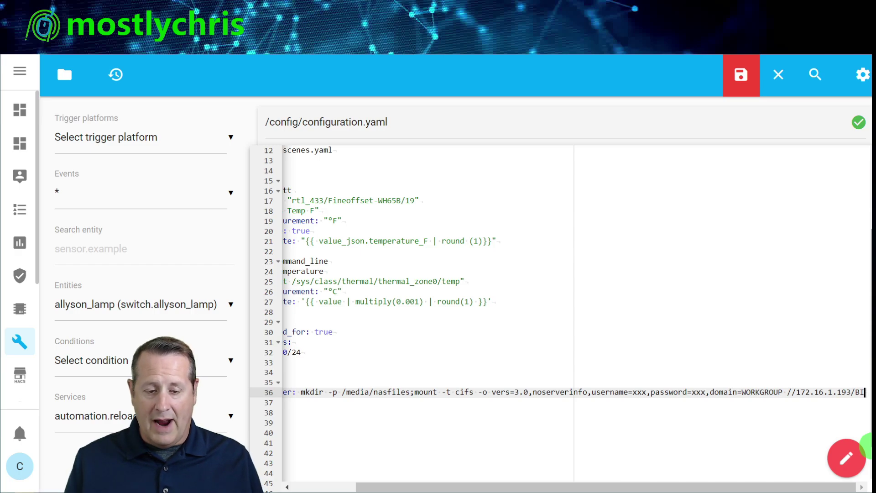
text(_)
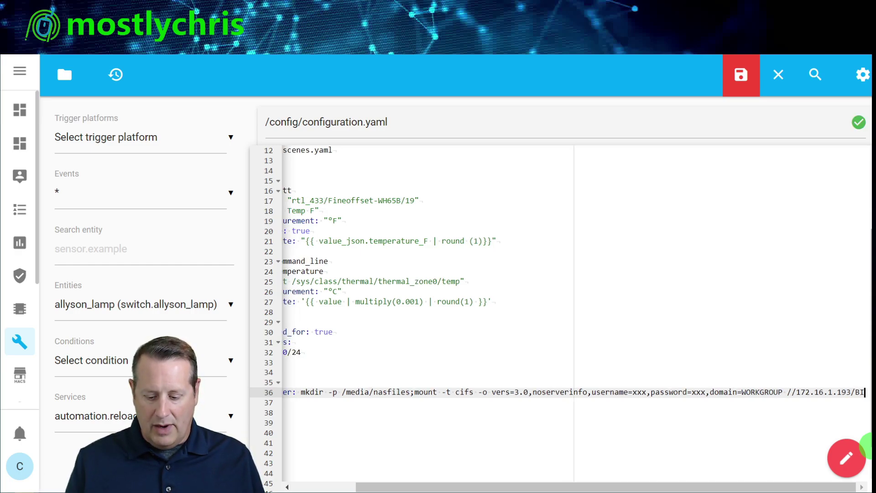
text(Stor)
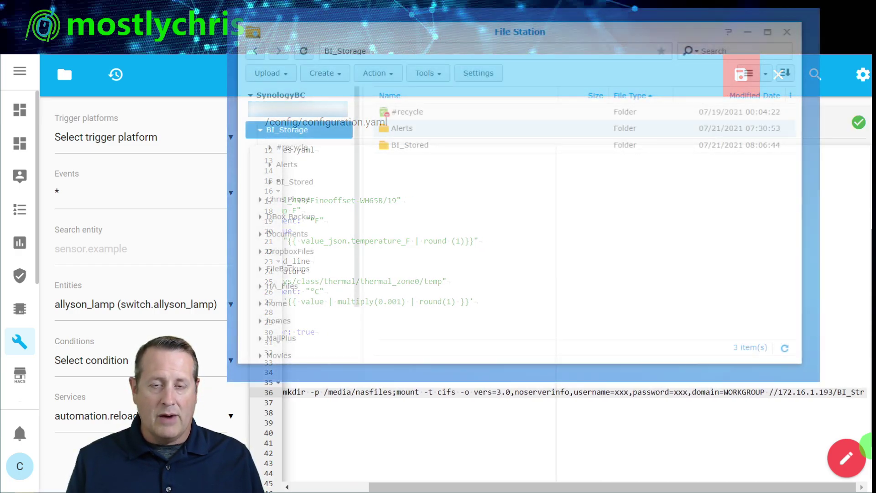
text(age)
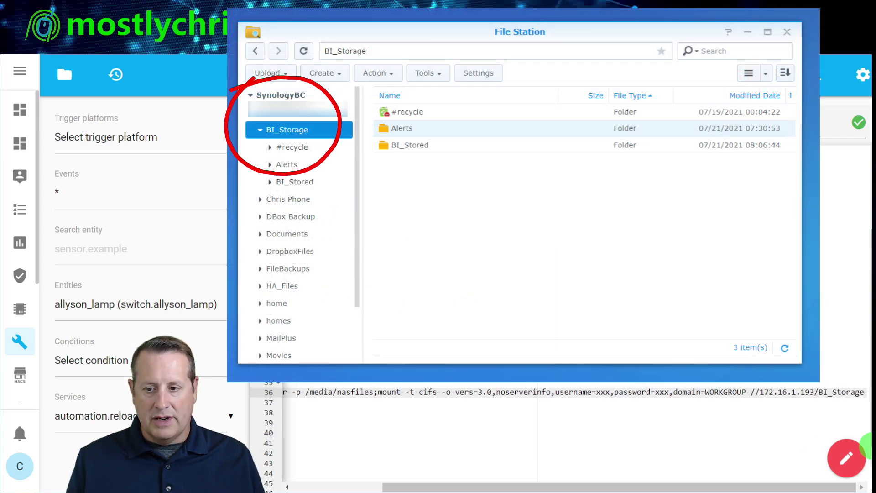
Extend the share path in the mount_nas_folder command with /Alerts and append /media/nasfiles as the mount target.
text(/Alerts)
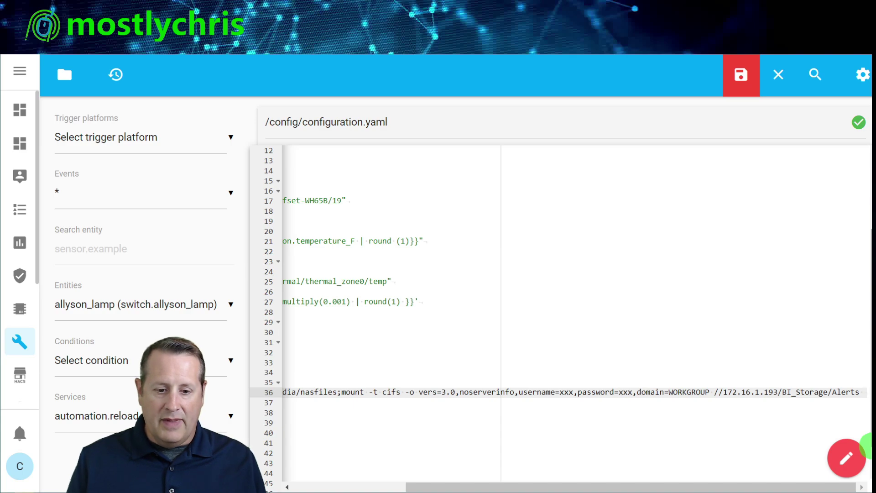
text(/)
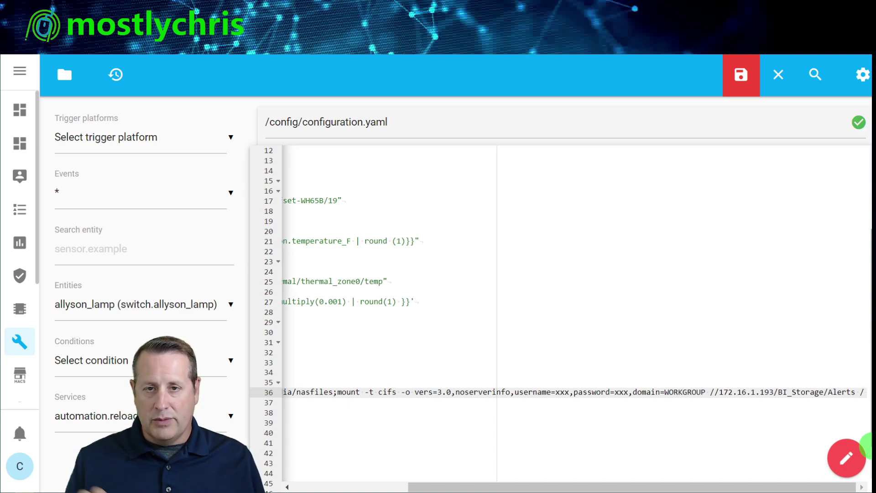
text(media/nasfiles)
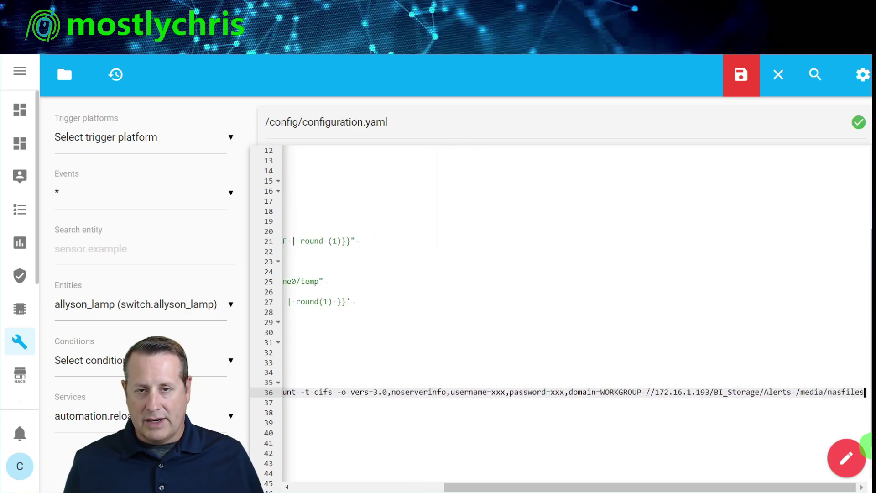
Review the complete mount_nas_folder command line and save configuration.yaml.
drag(576, 487, 313, 485)
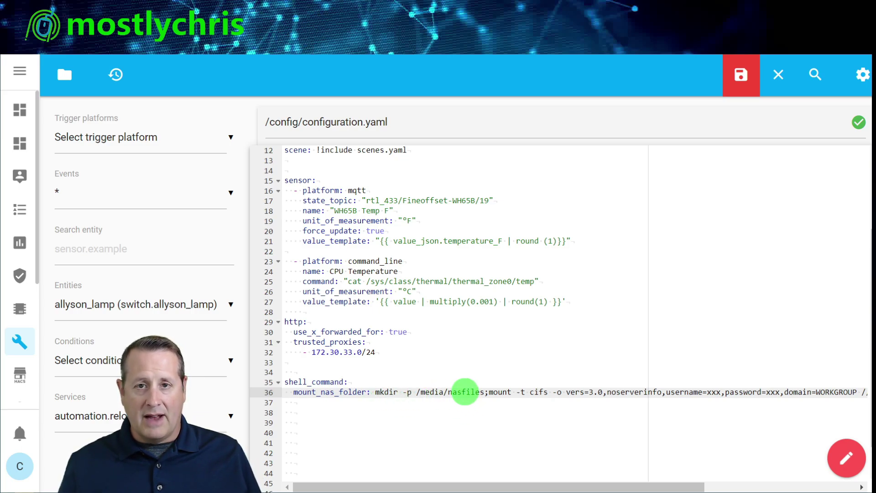
drag(469, 486, 564, 486)
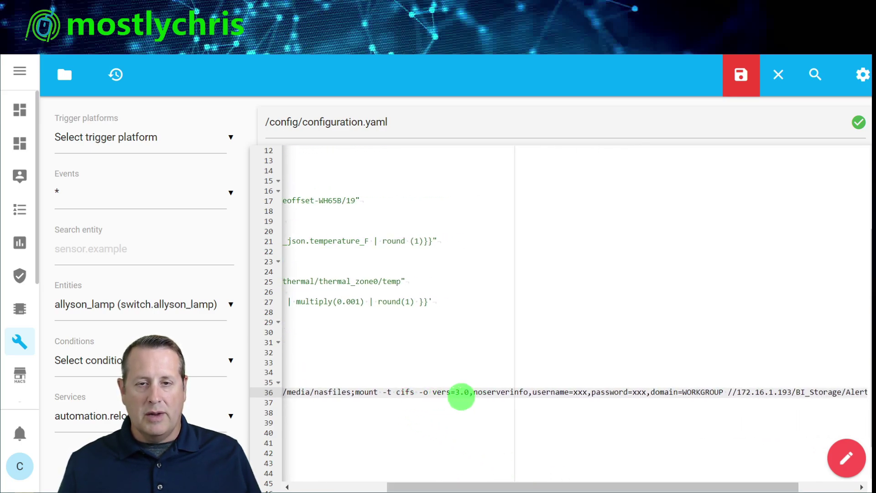
drag(484, 486, 561, 485)
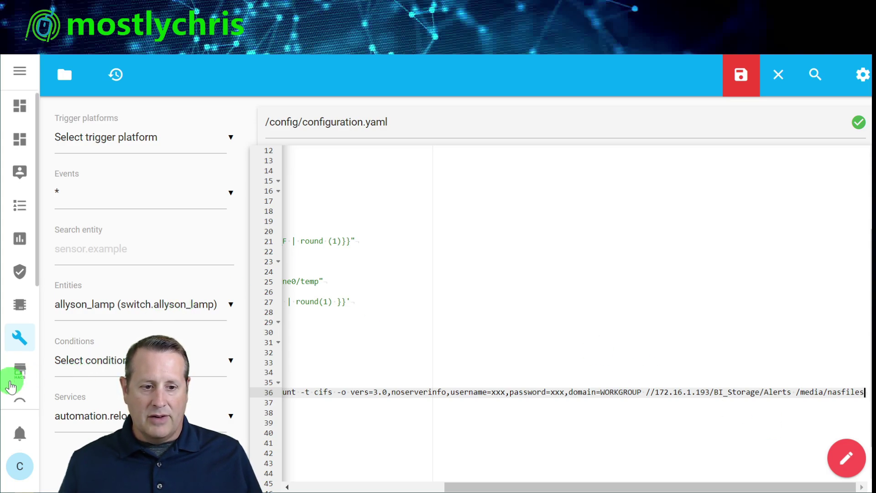
scroll(17, 378, down, 4)
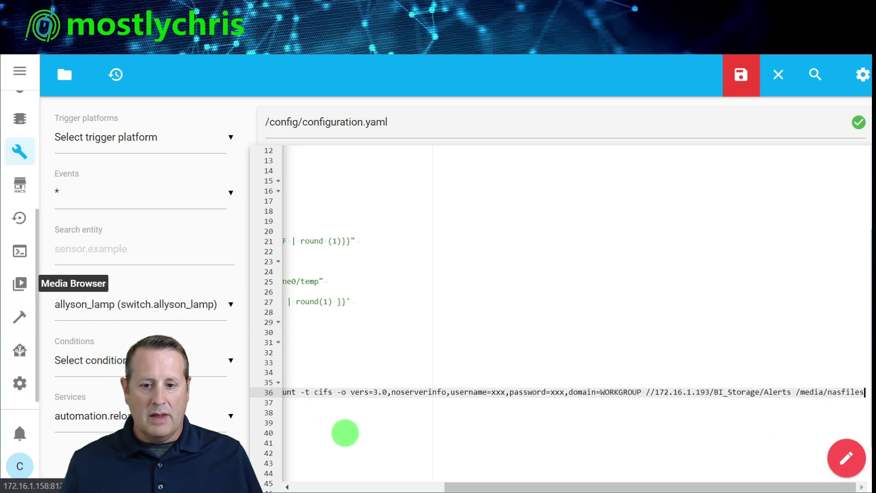
drag(484, 485, 261, 477)
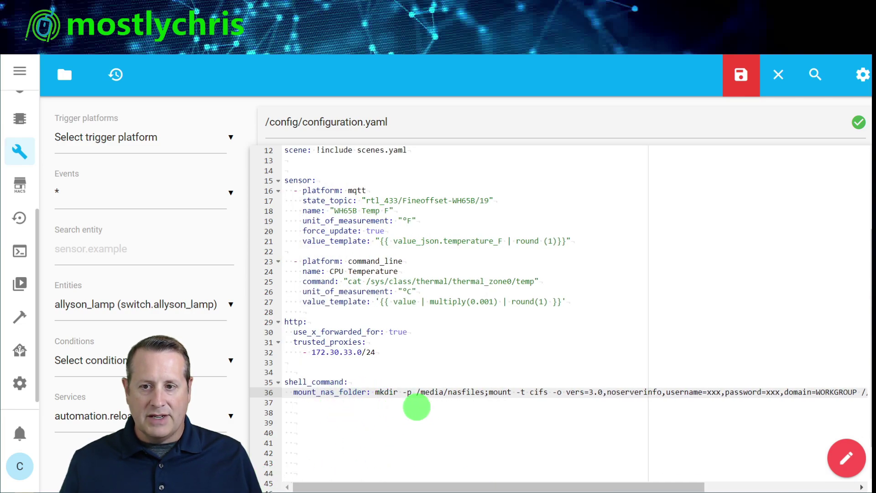
click(742, 82)
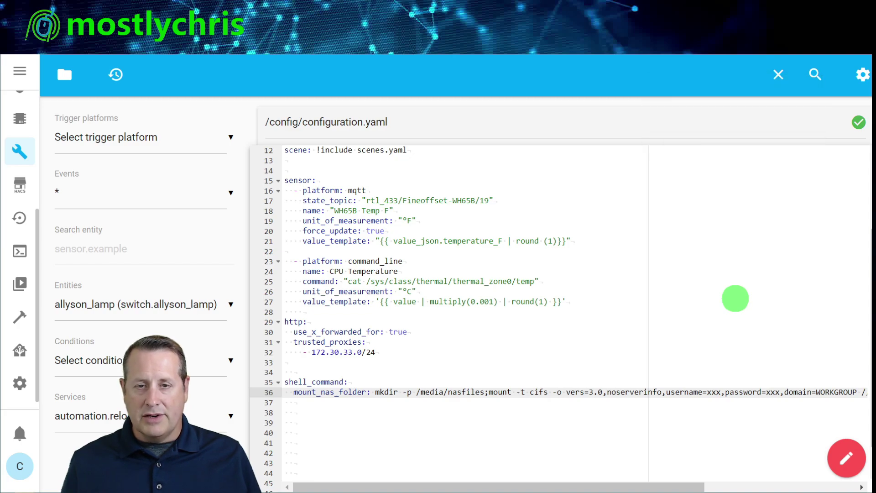
Open Server Controls in the Home Assistant configuration and run the configuration check.
drag(596, 486, 693, 488)
click(582, 392)
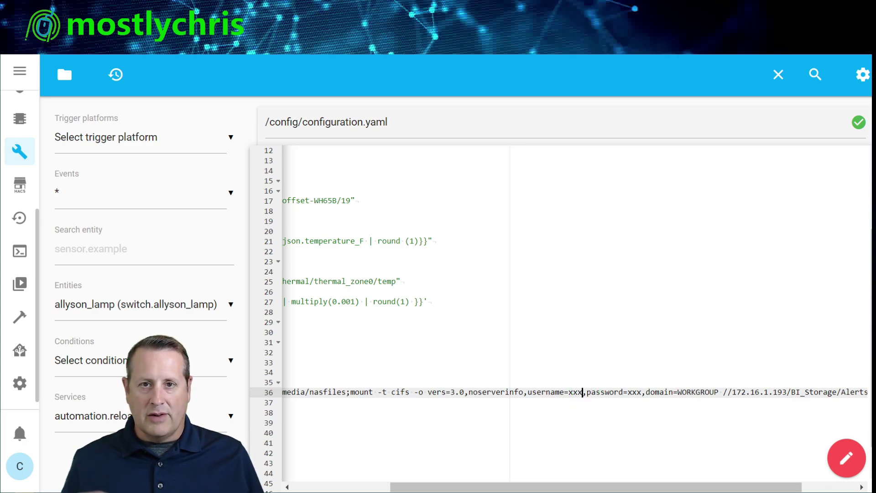
click(433, 443)
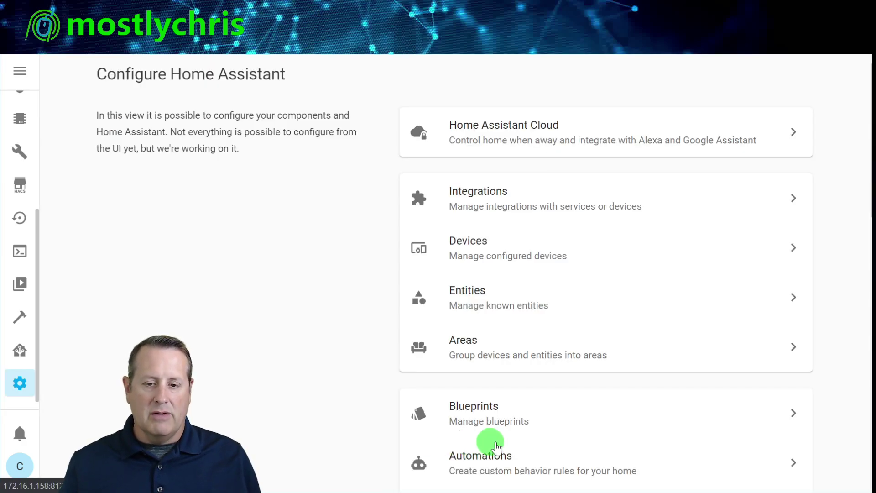
scroll(526, 322, down, 3)
scroll(524, 325, down, 8)
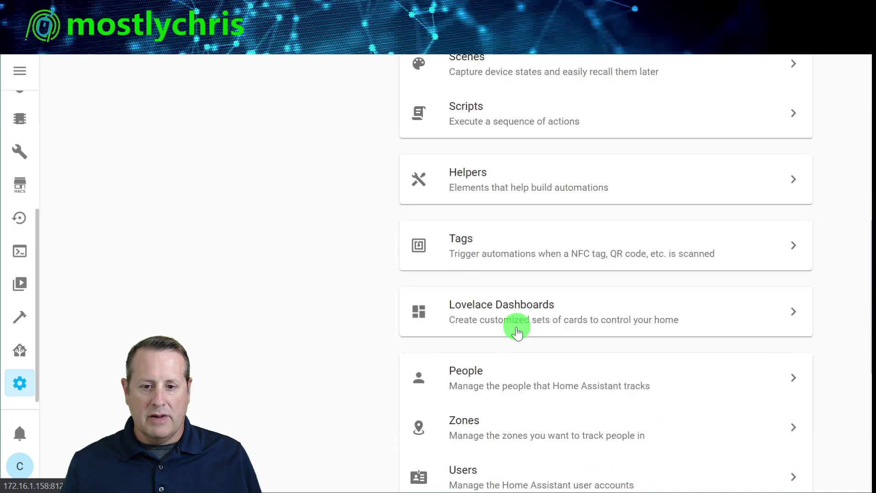
click(527, 352)
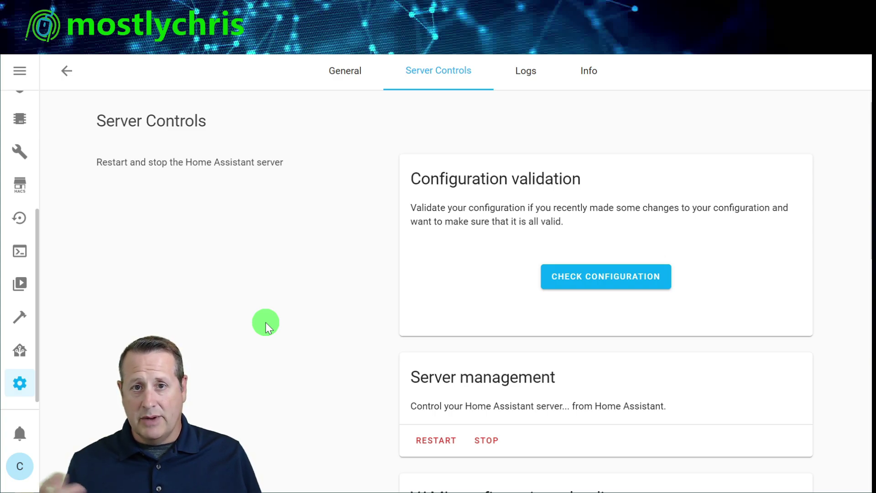
click(634, 280)
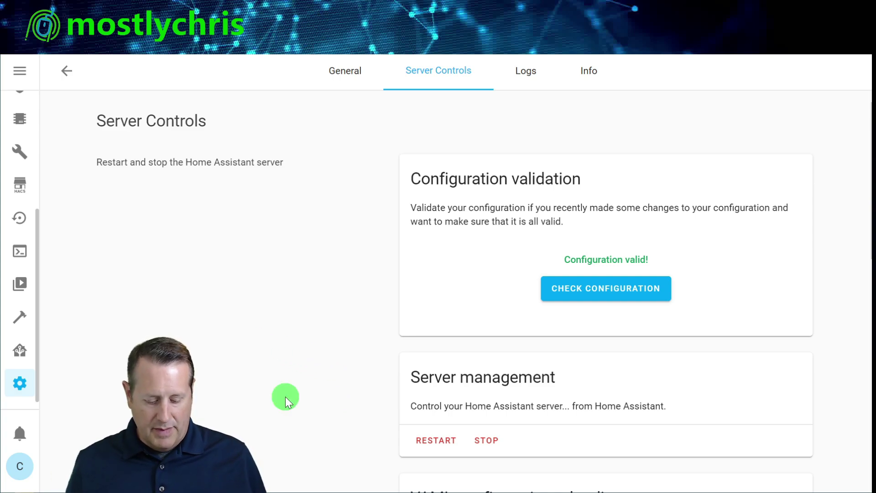
Find the automations page through the quick command search and start an empty automation.
key(c)
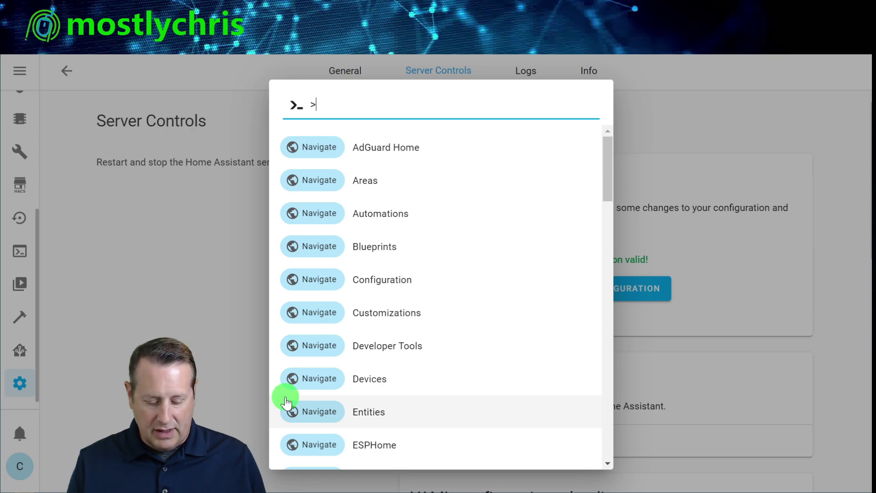
text(auto)
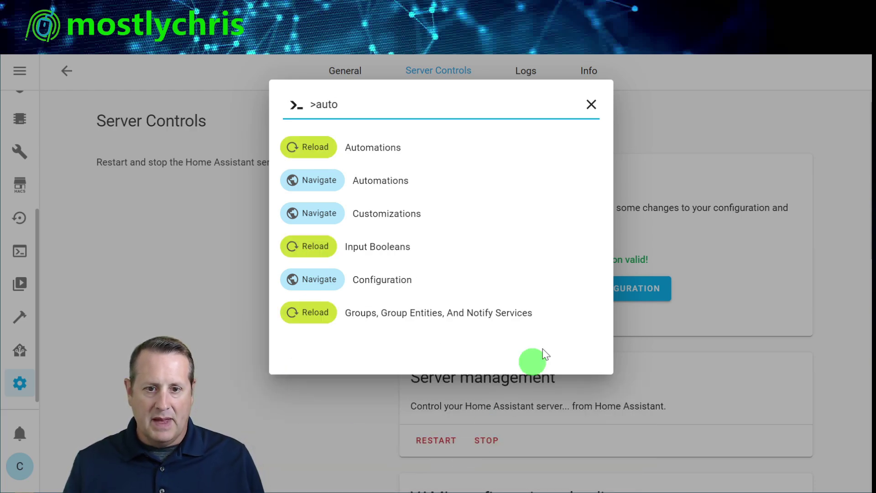
click(400, 182)
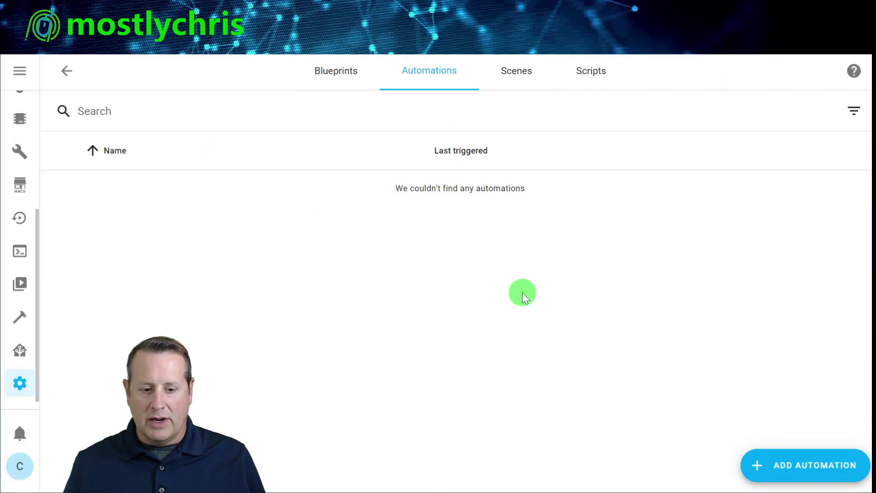
click(841, 463)
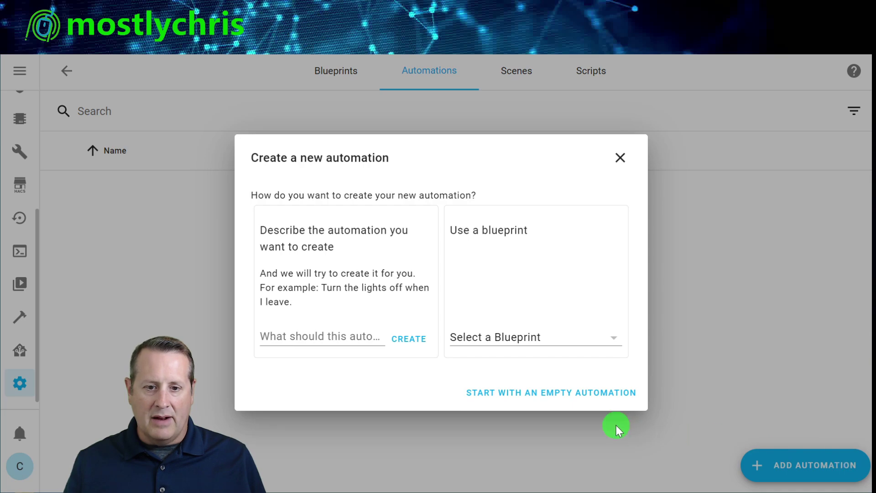
click(577, 400)
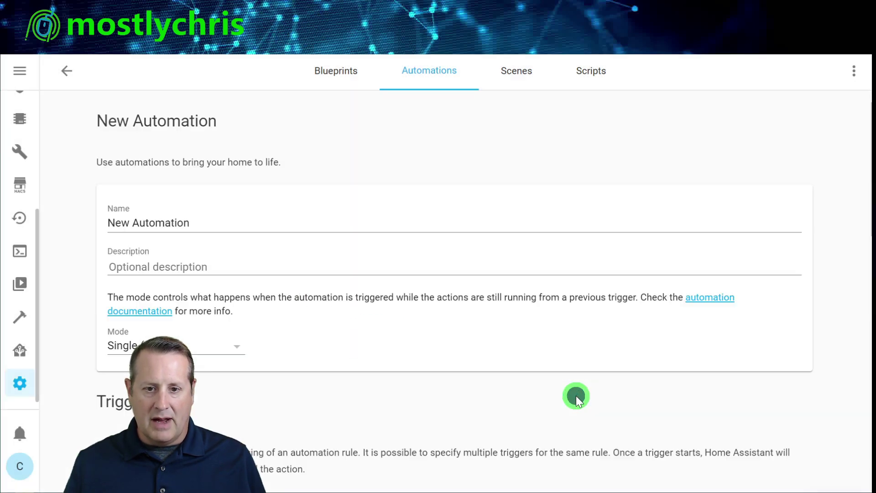
Name the new automation Mount NAS Folder.
drag(202, 226, 89, 228)
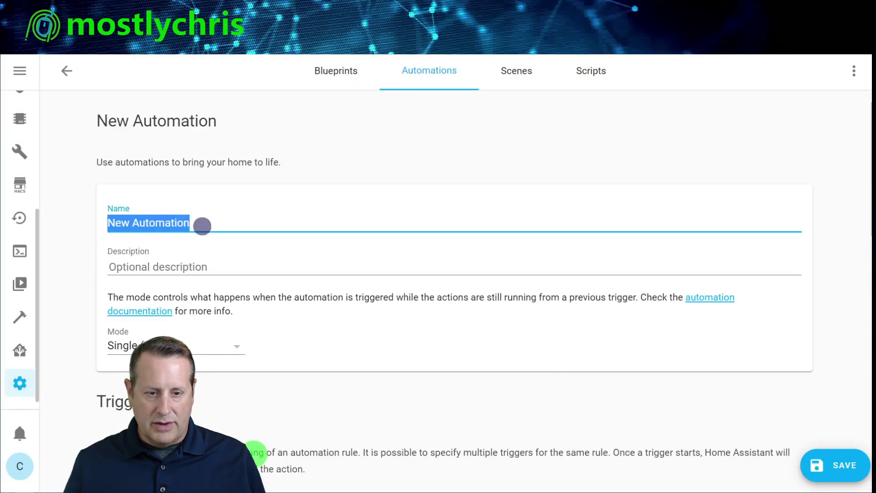
text(Mount NAS Folder)
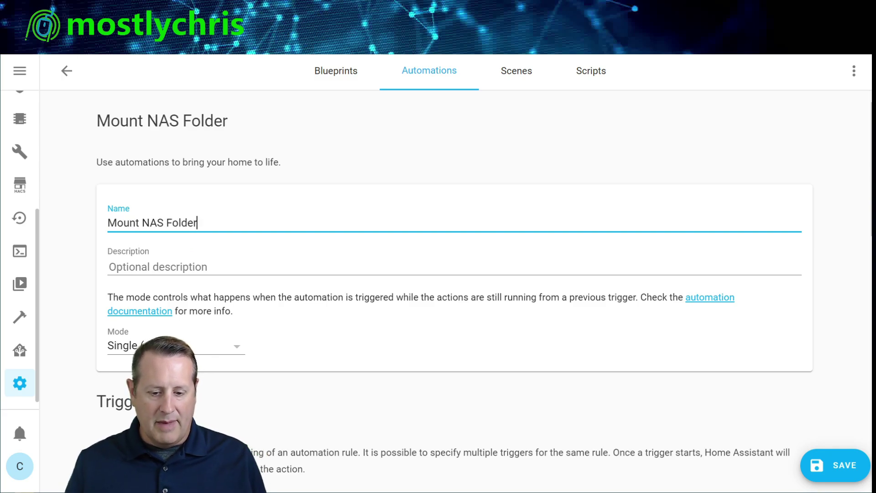
key(Tab)
Set the automation's trigger type to Home Assistant with the Start event.
scroll(260, 350, down, 5)
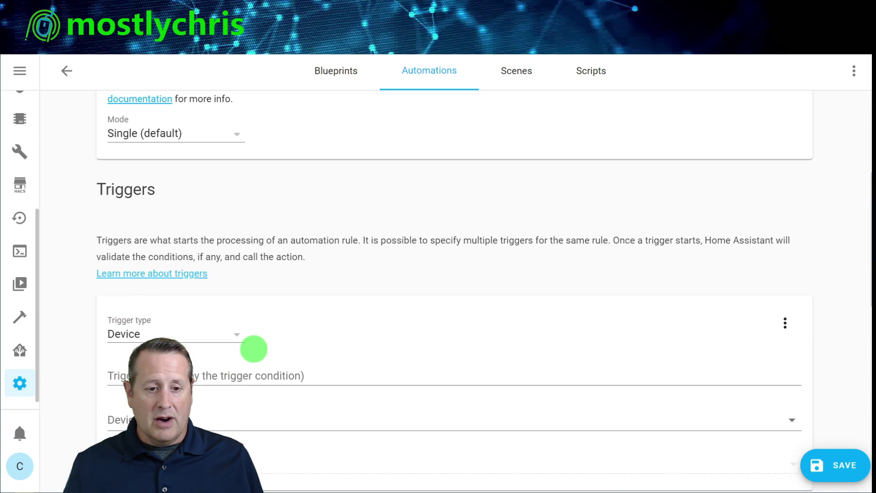
click(240, 269)
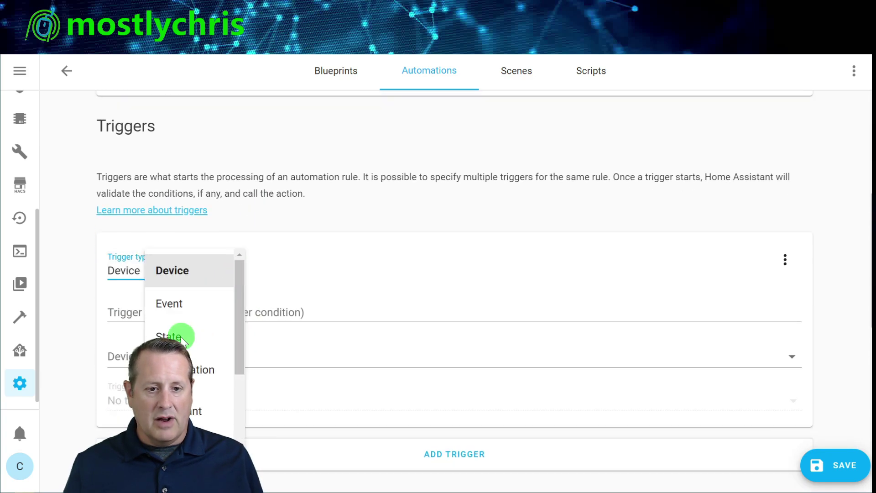
scroll(179, 333, down, 3)
scroll(179, 355, up, 2)
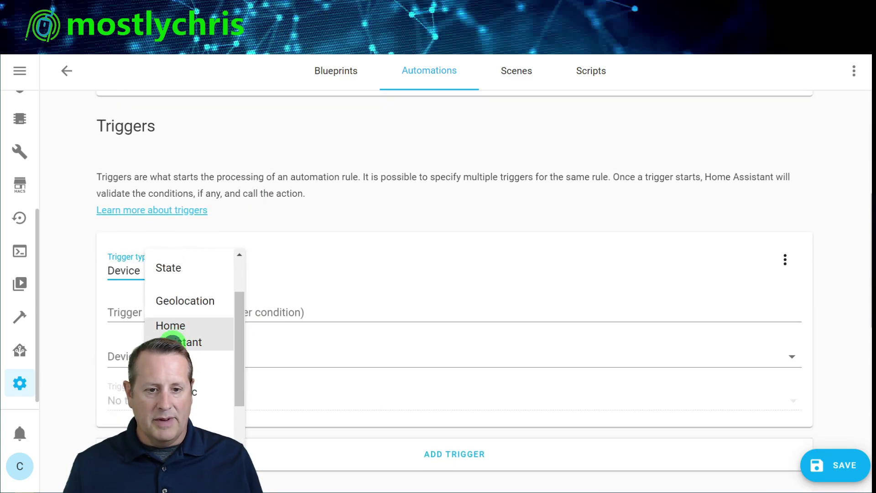
click(180, 342)
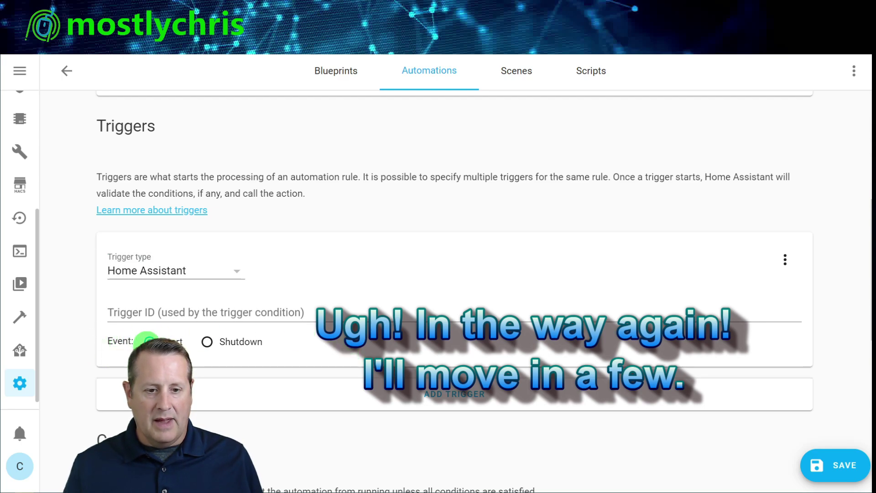
click(150, 340)
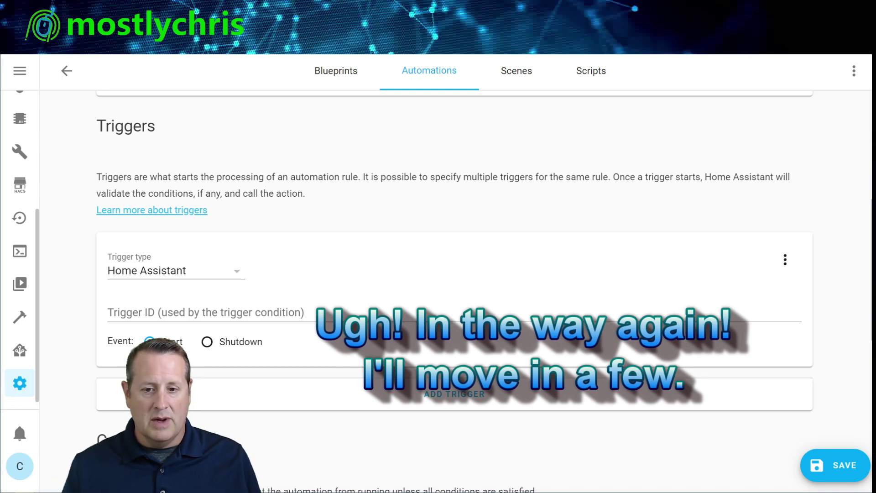
Set the automation's action type to Call service and choose the service Shell Command: mount_nas_folder.
scroll(128, 348, down, 1)
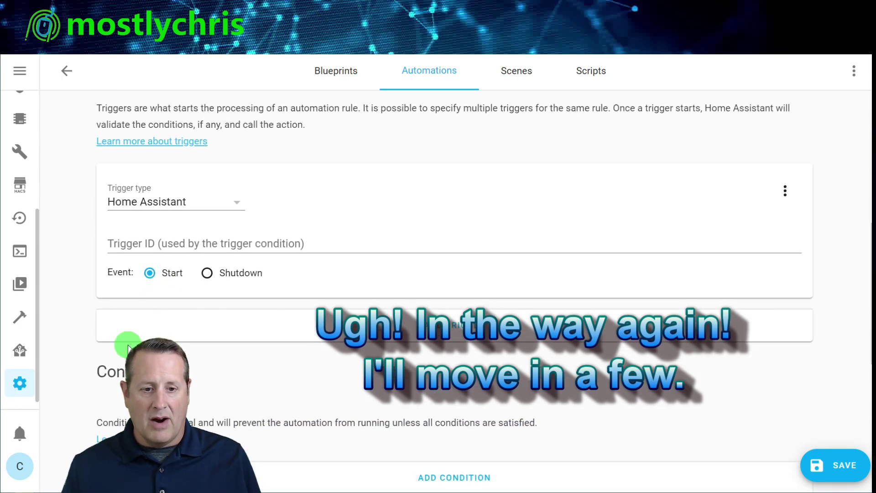
scroll(133, 347, down, 2)
scroll(137, 348, down, 2)
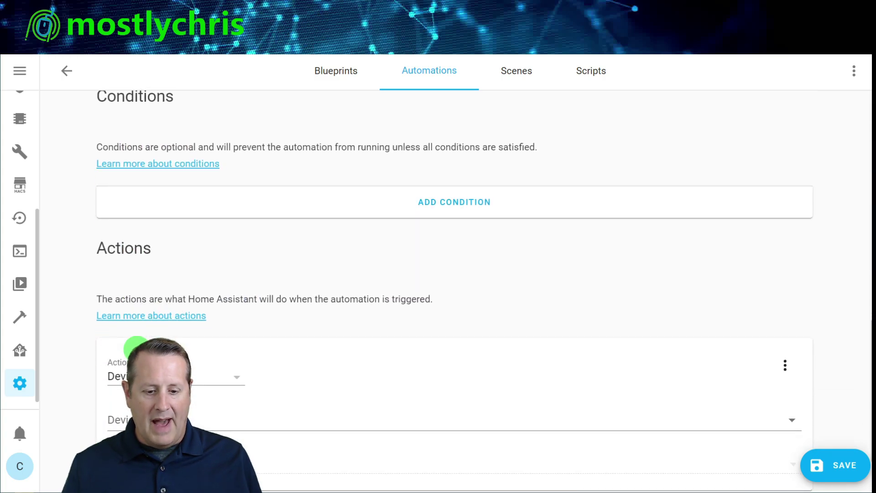
scroll(136, 348, down, 1)
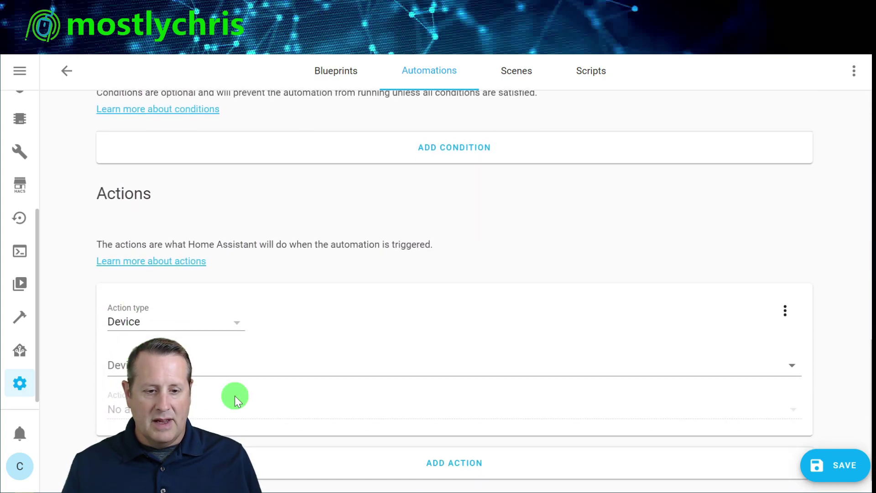
click(171, 324)
click(201, 308)
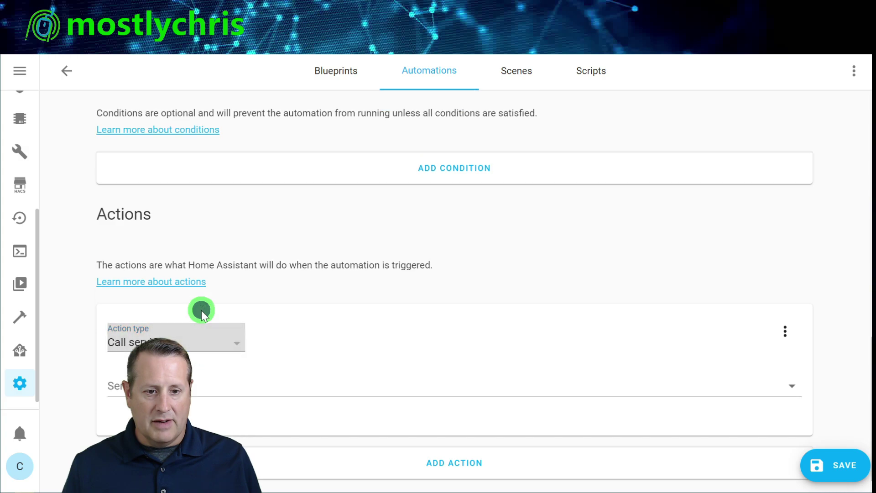
click(195, 389)
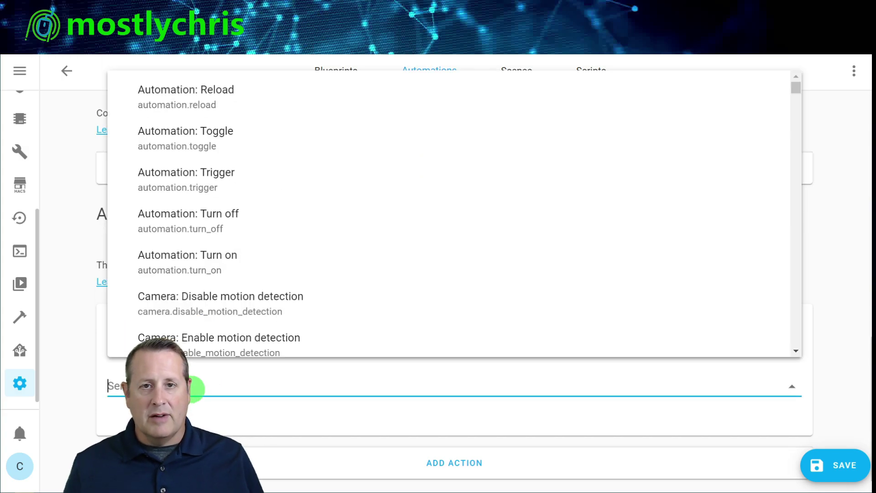
text(she)
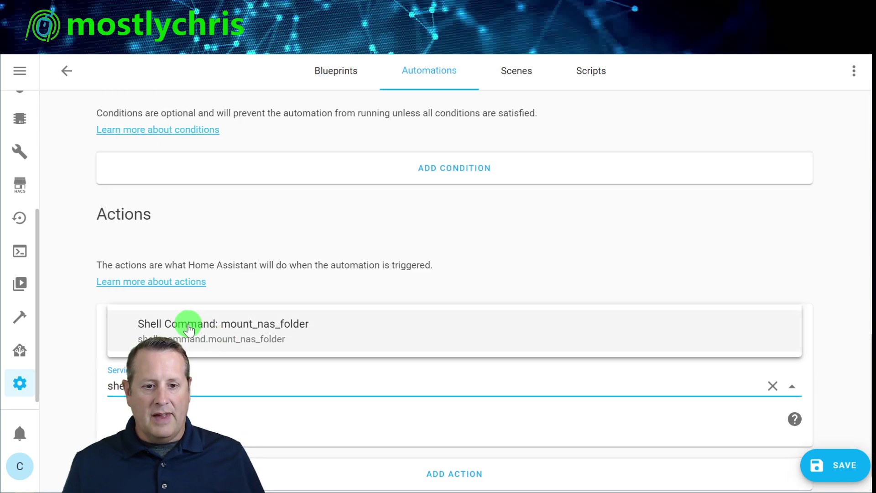
click(261, 337)
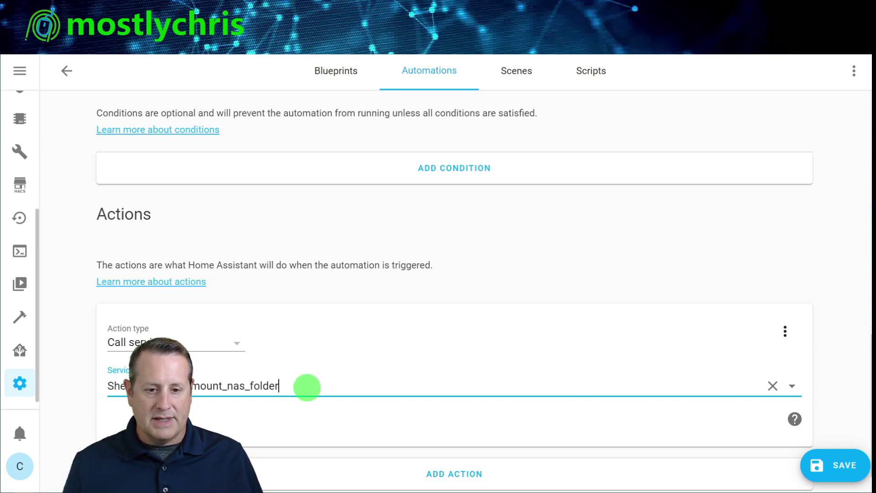
Replace the action's service text by searching for Shell and pick Shell Command: mount_nas_folder again.
drag(305, 386, 71, 391)
text(Shell)
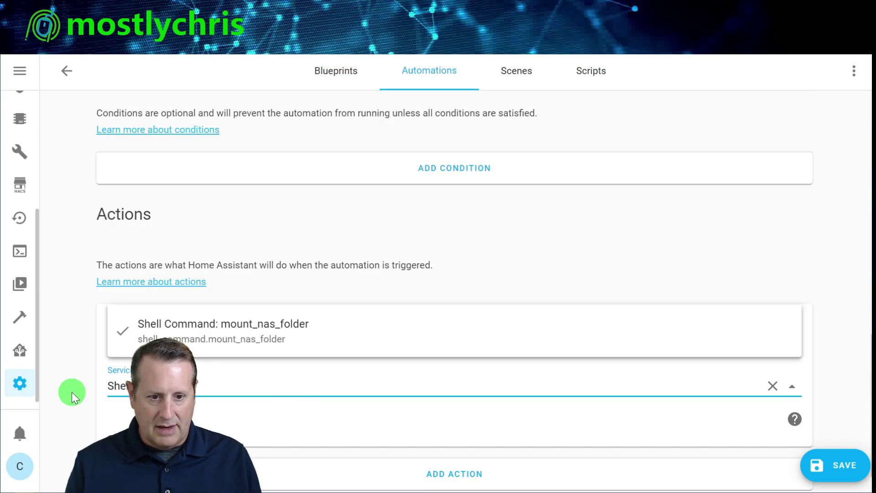
text( Command: mount_)
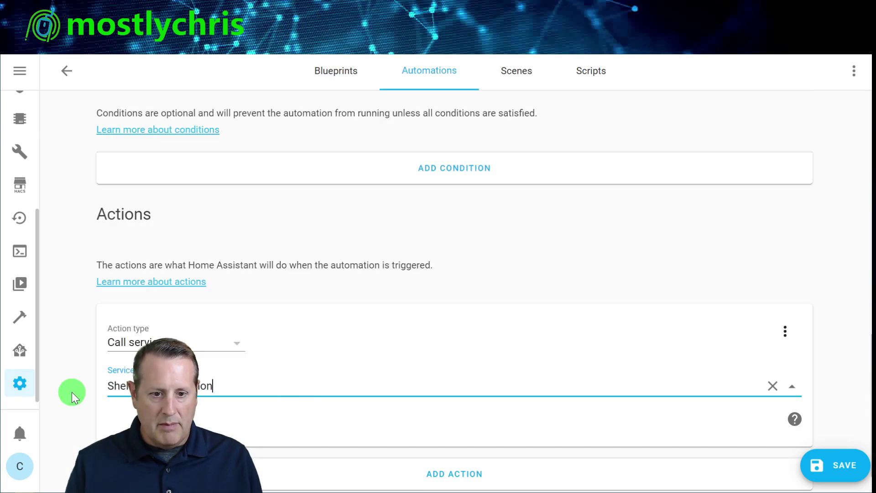
text(nas_folder)
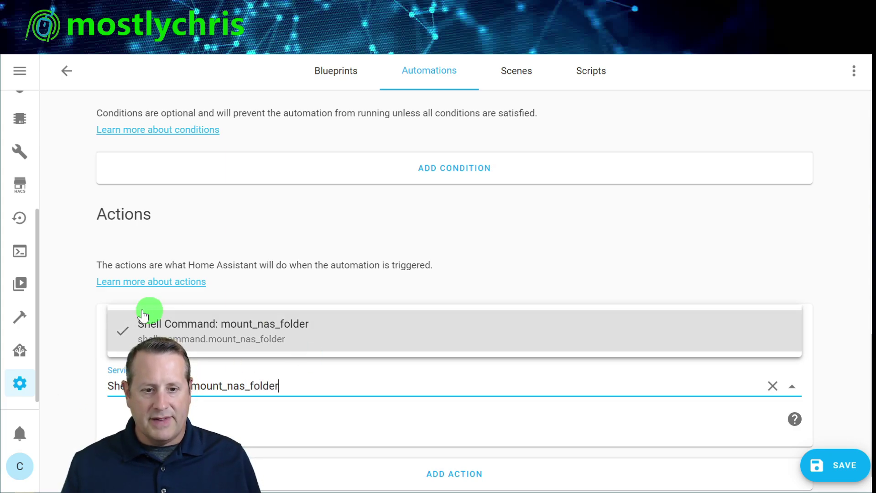
click(286, 336)
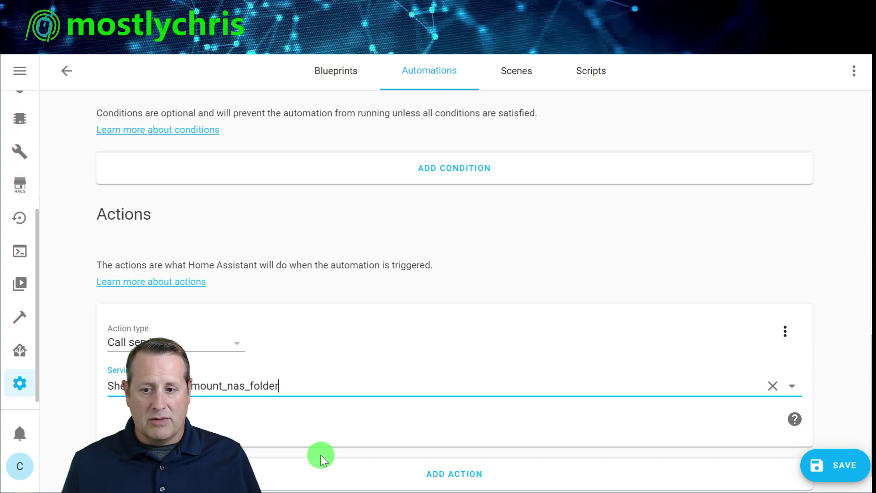
Switch the Mount NAS Folder automation to YAML editing, then save it and return to the automations list.
scroll(283, 404, down, 1)
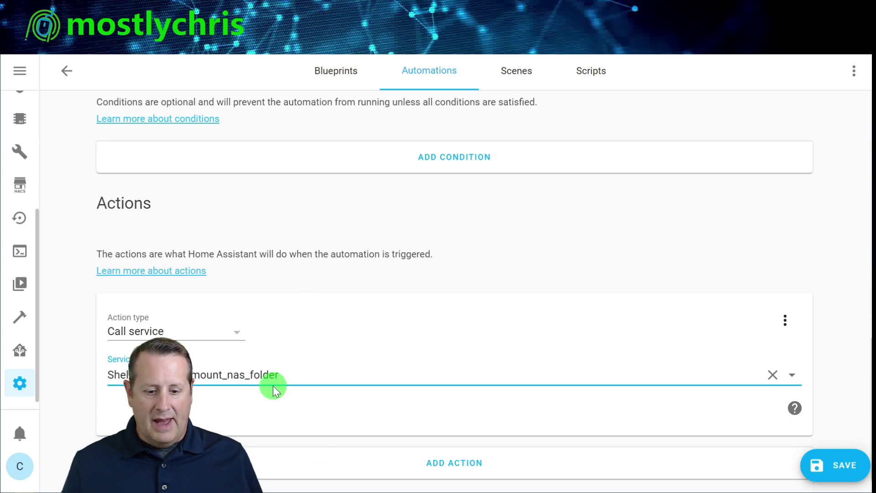
scroll(616, 354, up, 2)
scroll(629, 338, up, 10)
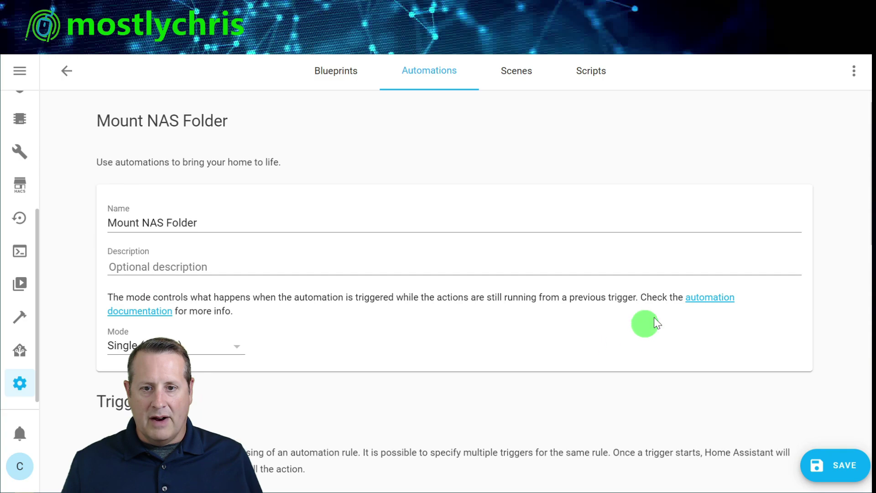
click(854, 73)
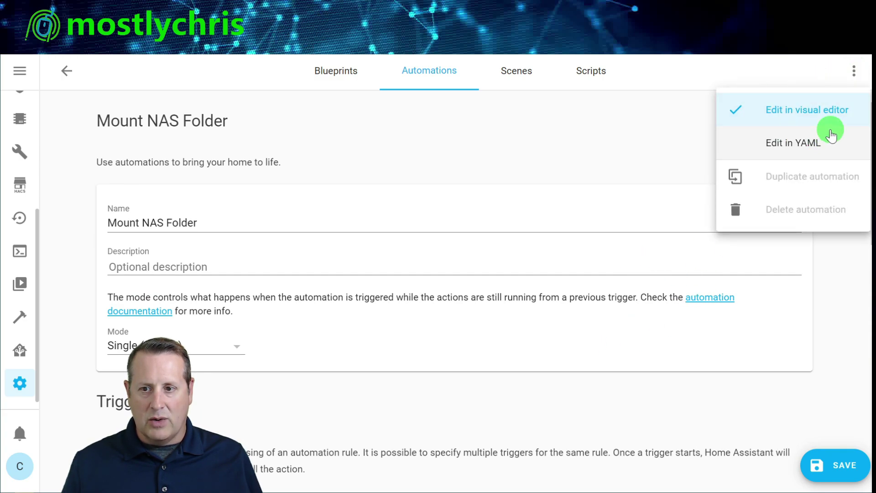
click(801, 144)
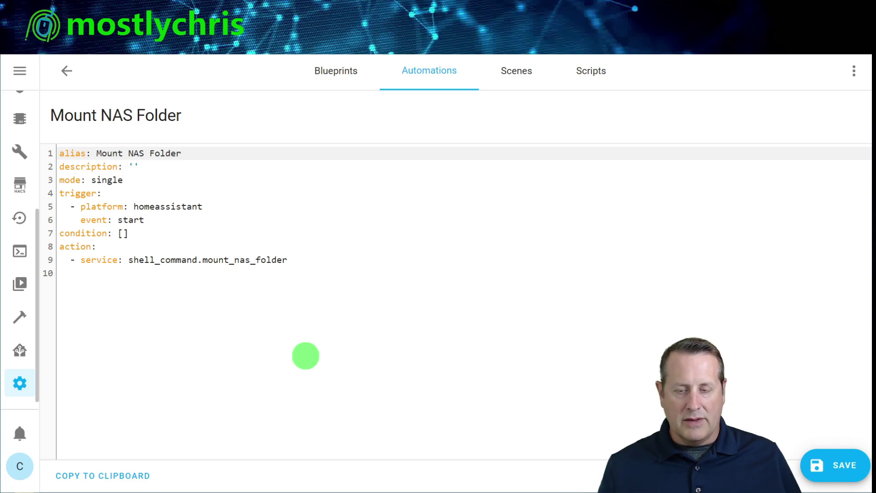
click(814, 465)
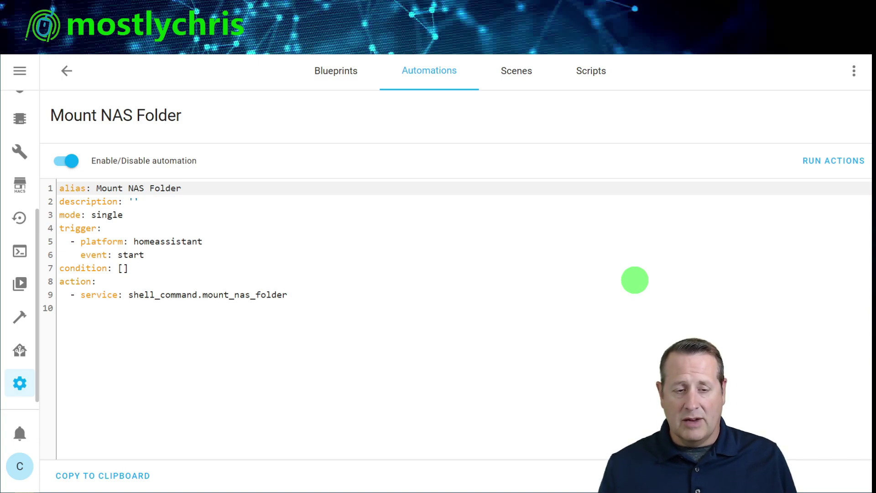
click(67, 70)
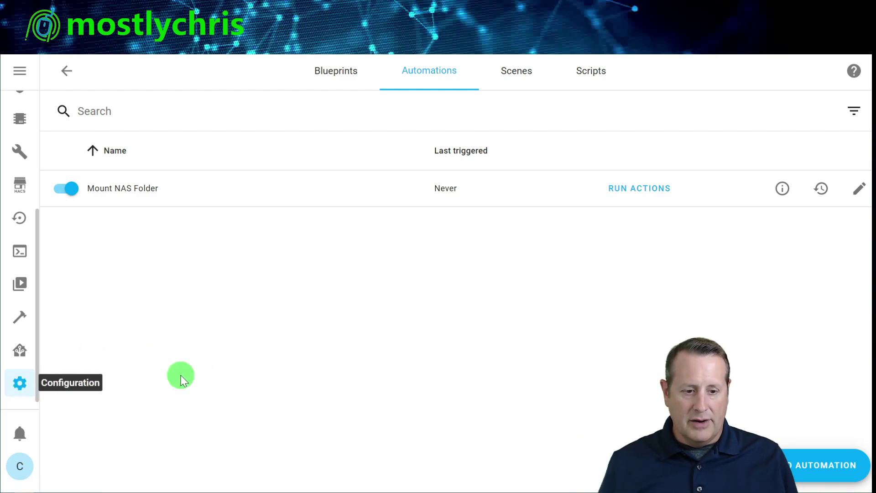
Find Server Controls through the quick command search for "serv" and run the configuration check.
click(203, 366)
text(c)
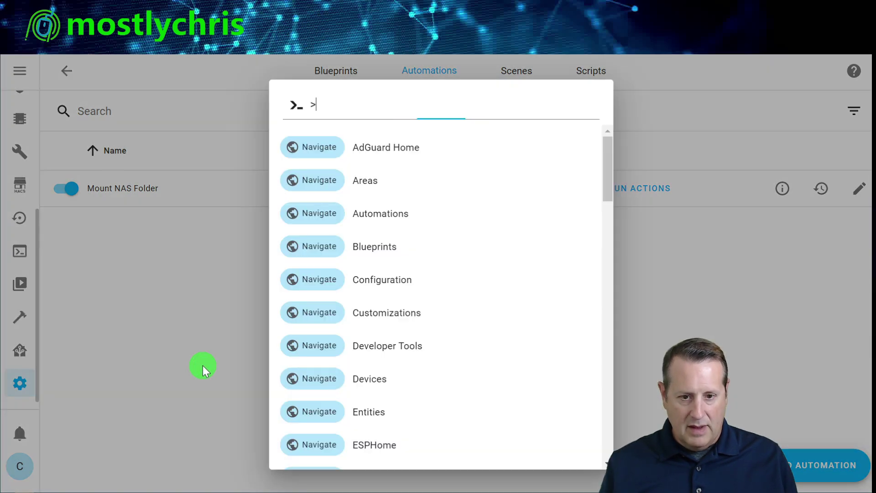
text(serv)
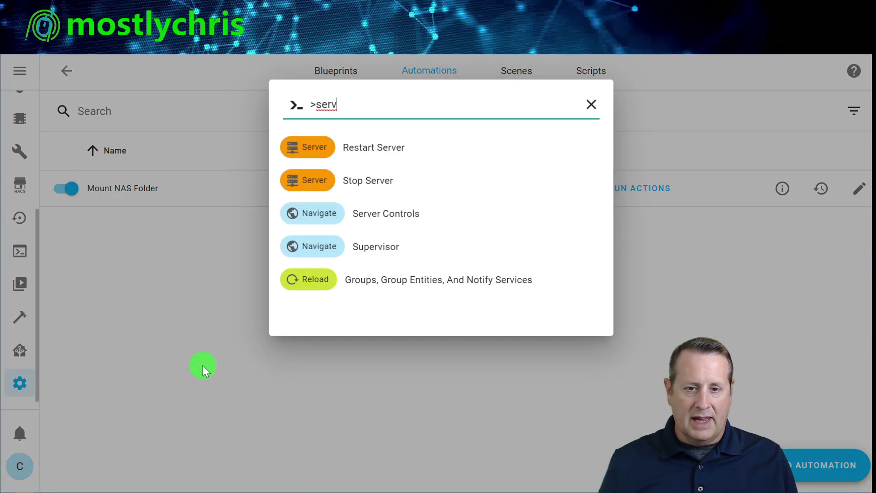
click(403, 215)
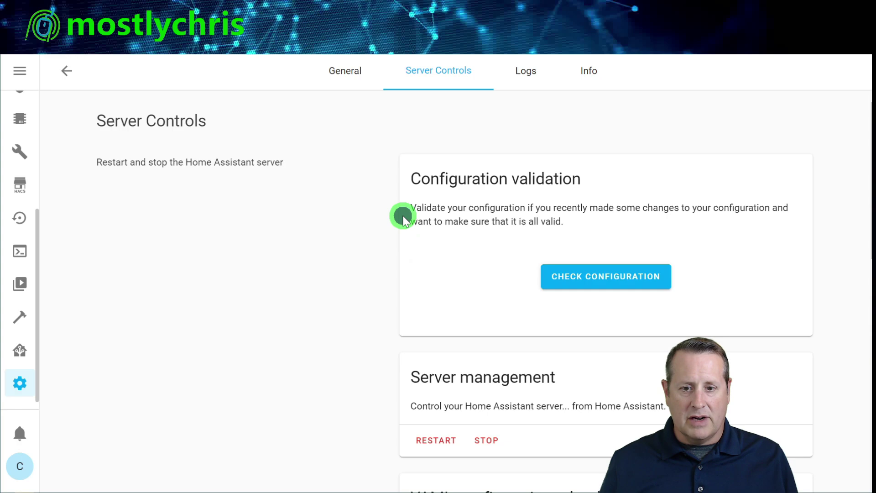
click(623, 286)
Restart the Home Assistant server and confirm the restart.
scroll(484, 360, down, 5)
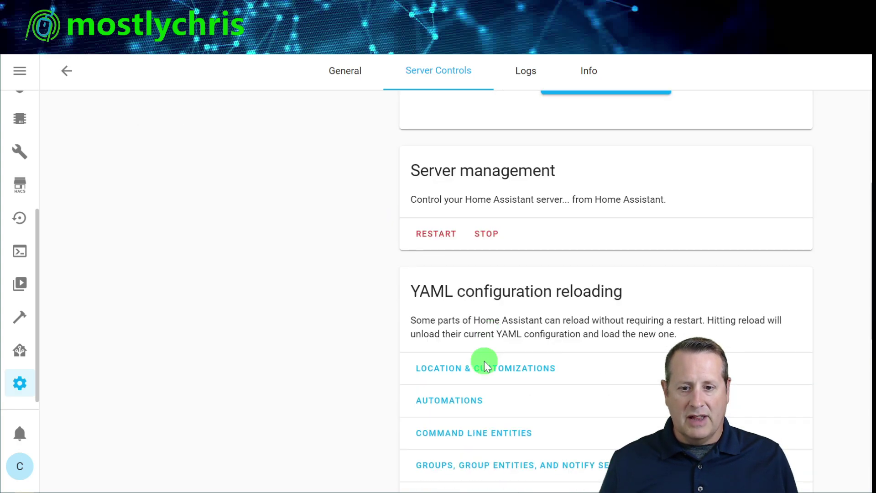
click(442, 235)
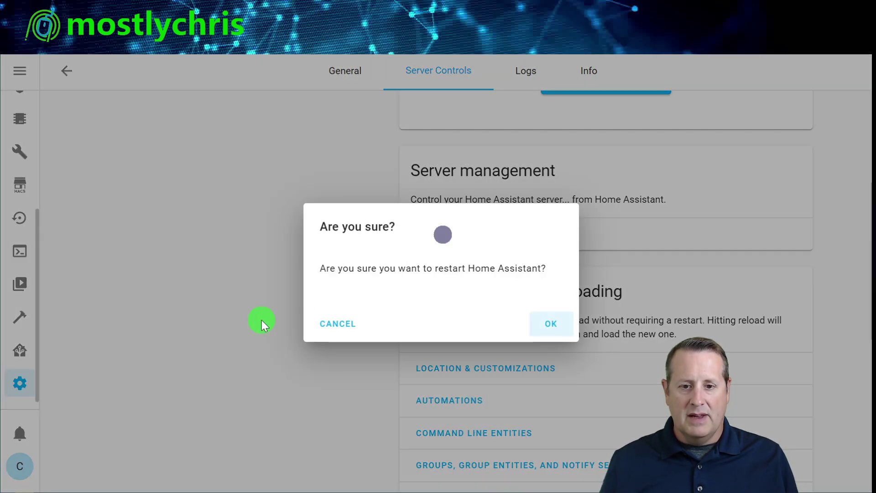
click(562, 324)
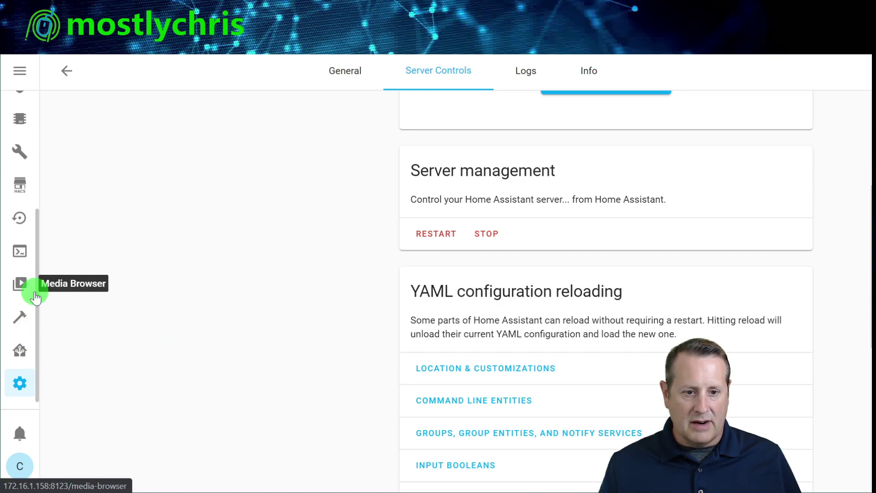
Check the contents of the media folder and its nasfiles subfolder in the Media Browser.
click(19, 287)
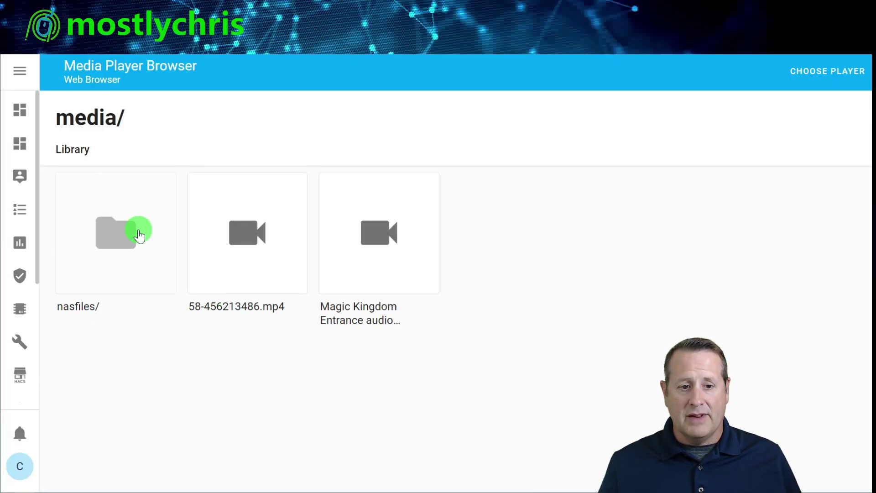
click(127, 233)
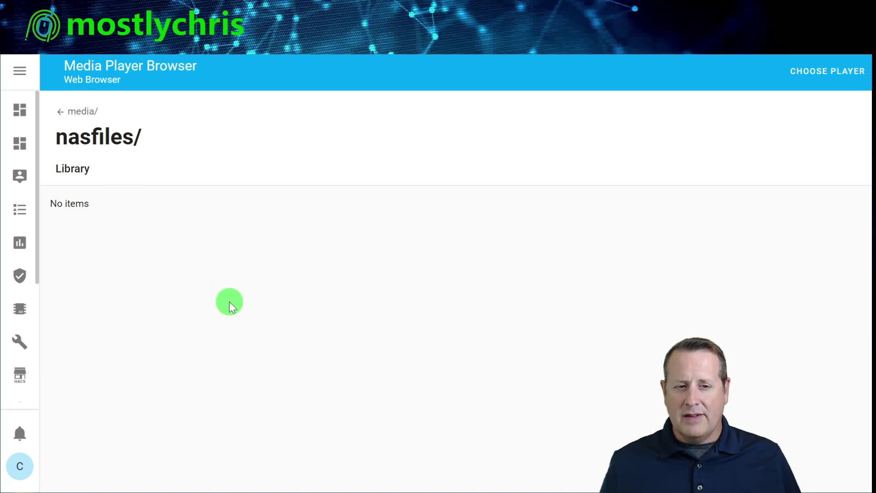
click(77, 112)
click(104, 258)
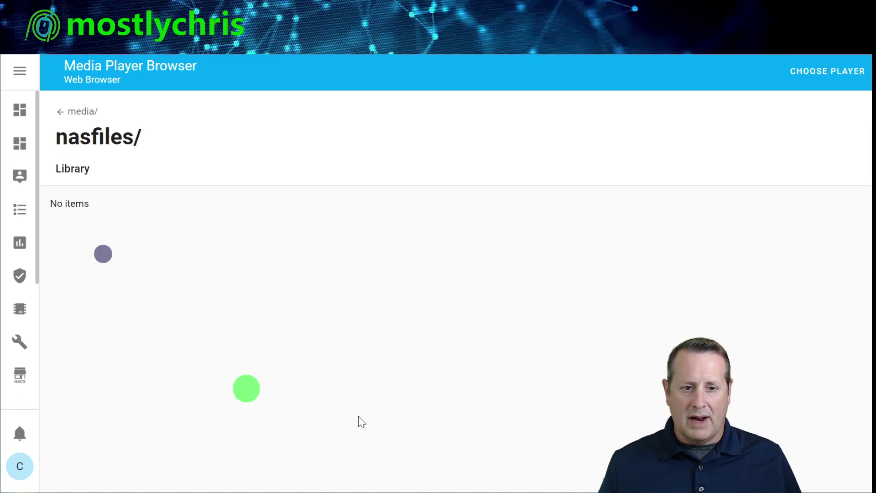
click(78, 111)
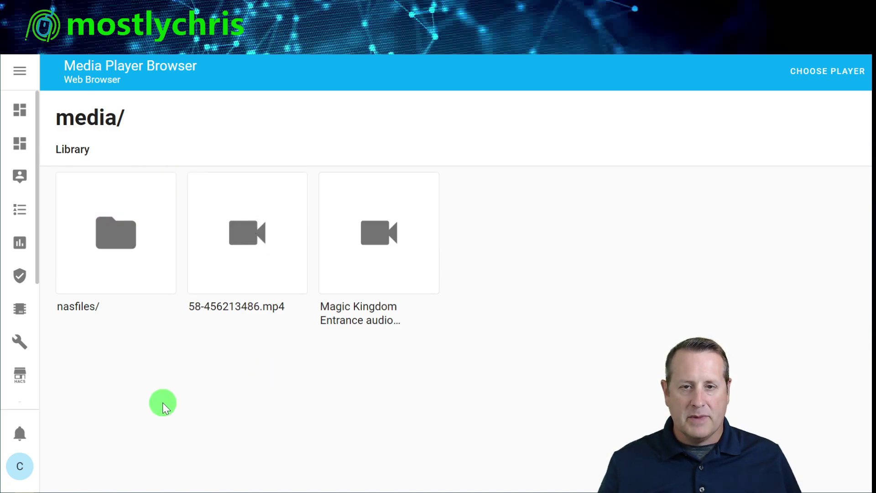
mouse_move(246, 238)
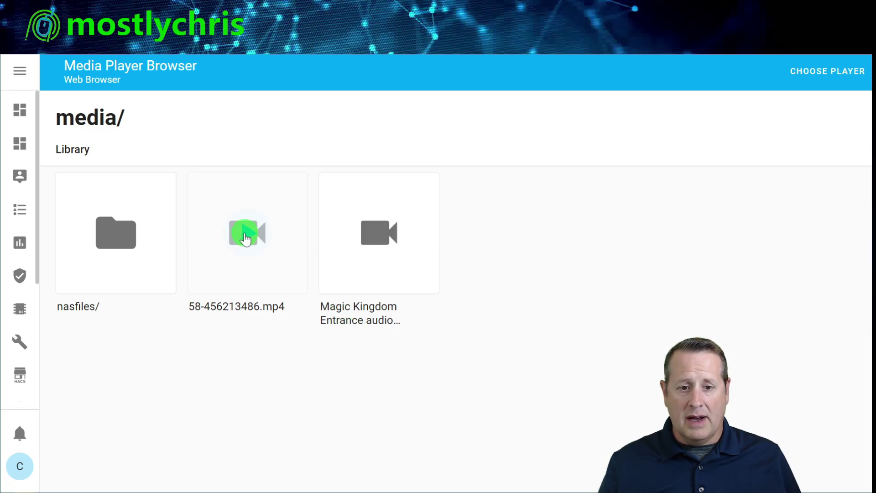
mouse_move(388, 228)
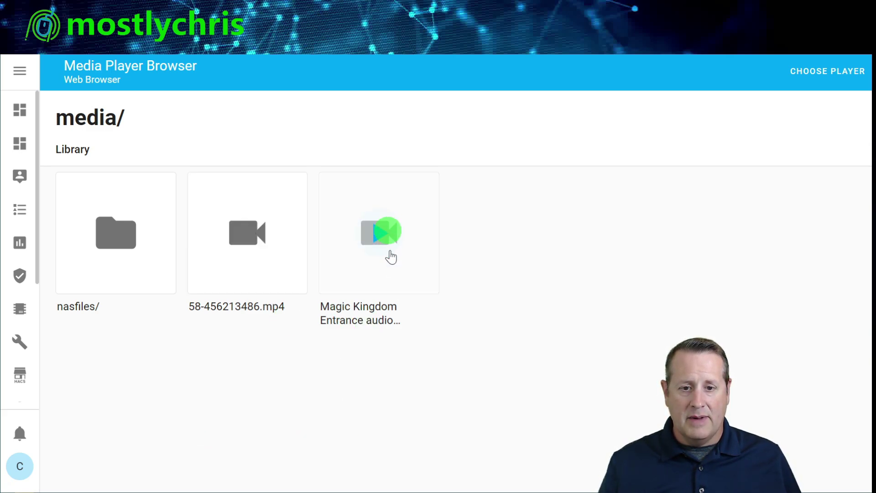
mouse_move(273, 257)
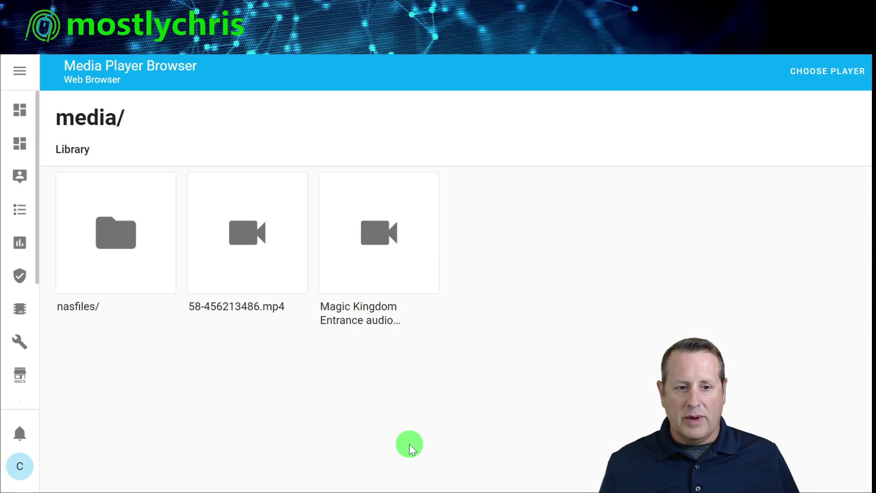
click(135, 228)
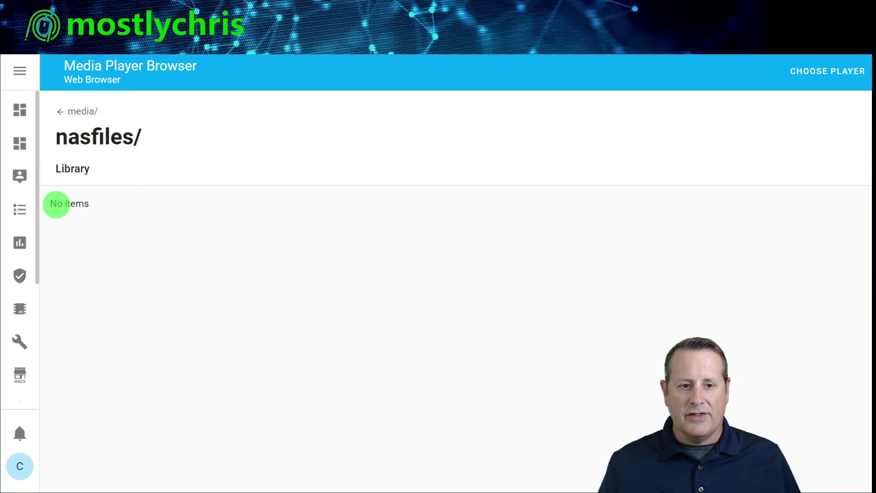
Open /config/configuration.yaml in the file editor and delete one character at the noserverinfo option of the mount_nas_folder command.
scroll(20, 365, down, 5)
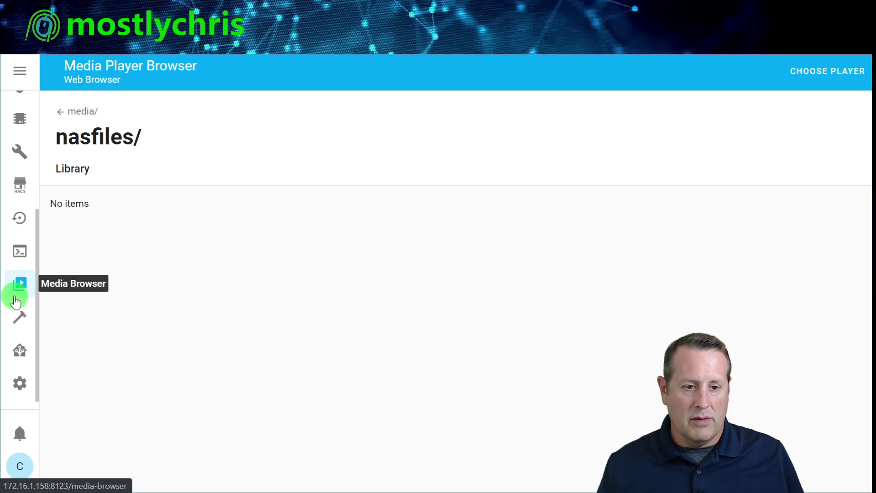
click(24, 156)
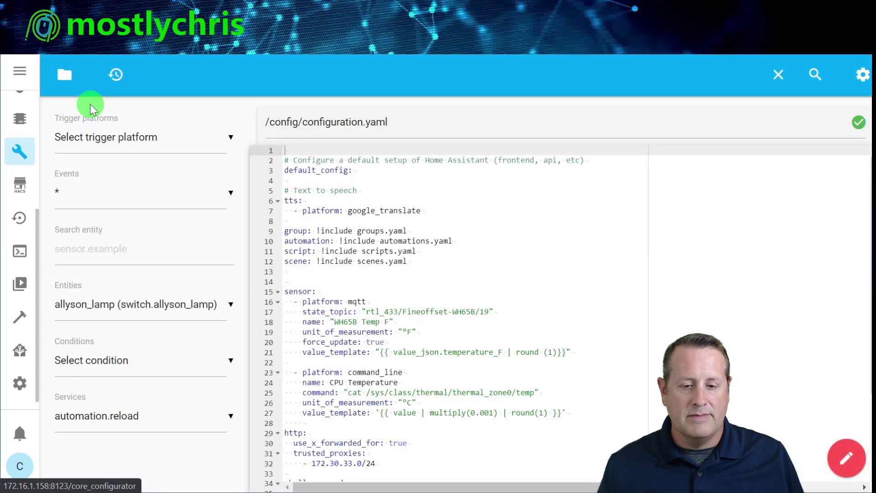
scroll(417, 342, down, 3)
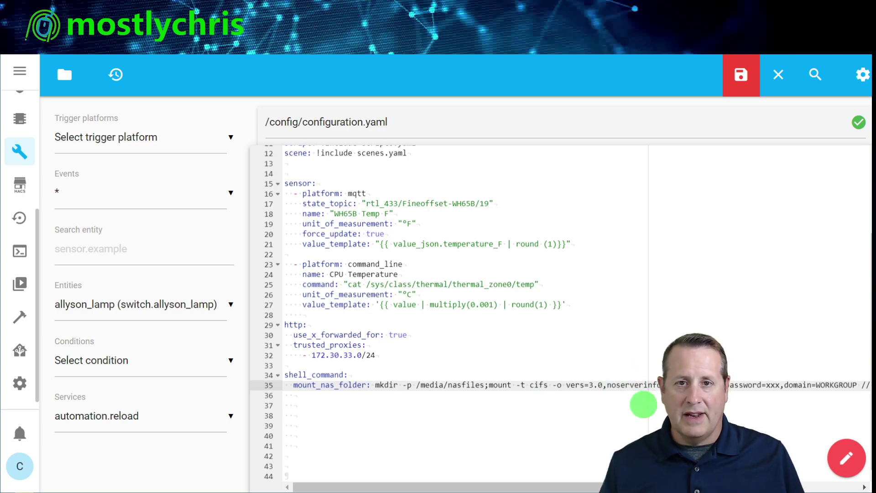
click(655, 385)
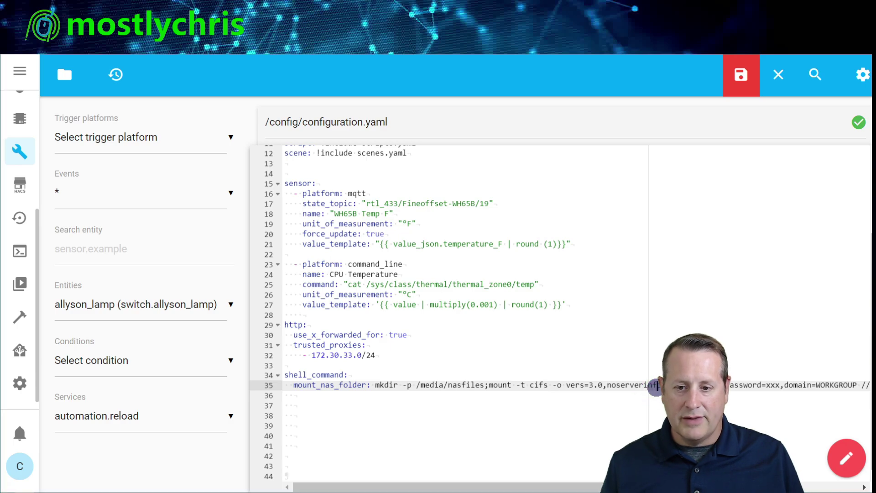
key(BackSpace)
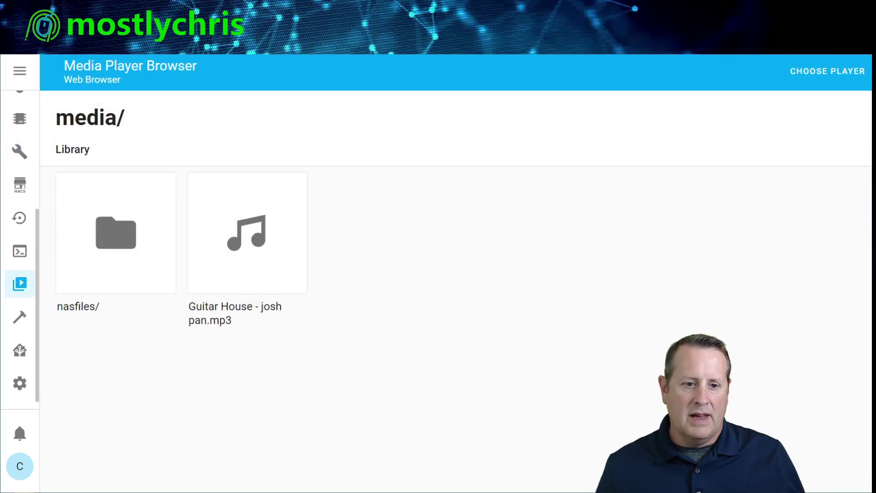
Play lightscheduler vs bigtimer FINAL.mp4 from the nasfiles folder and skip ahead to several points in the video.
click(123, 246)
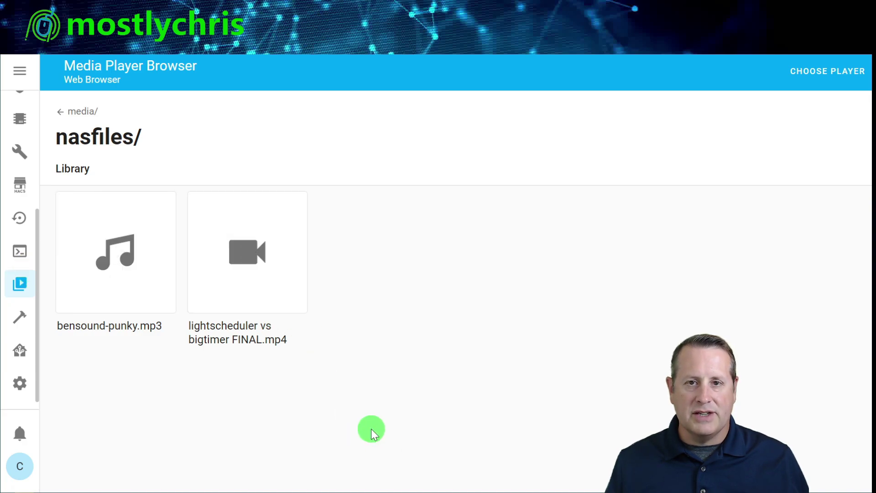
click(247, 258)
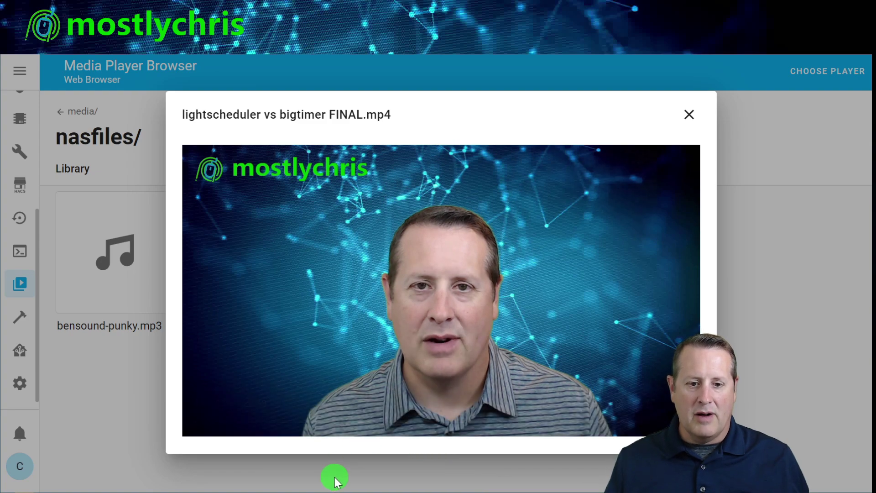
click(299, 421)
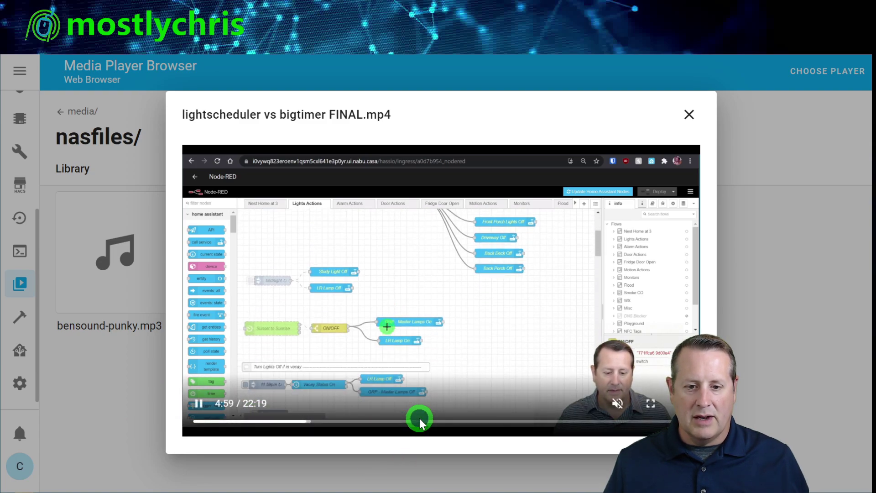
click(420, 417)
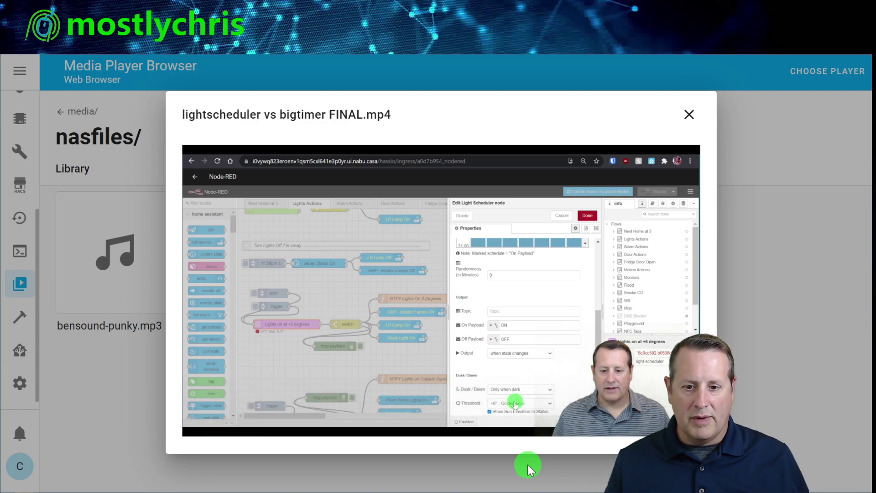
click(545, 420)
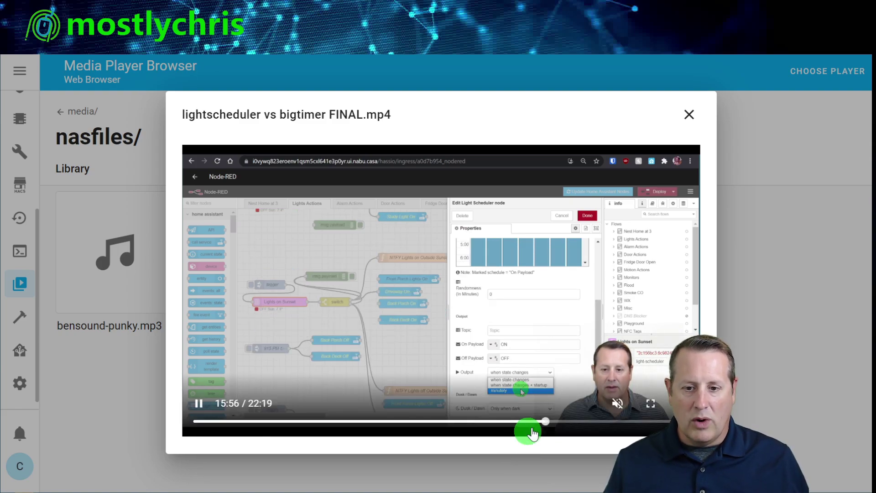
click(617, 420)
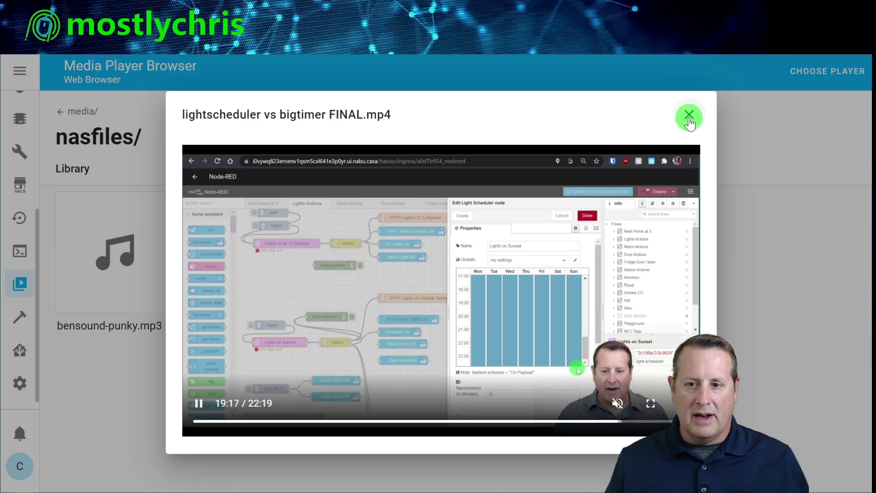
Close the video, then play bensound-punky.mp3 from the nasfiles folder for a few seconds and pause it.
click(689, 116)
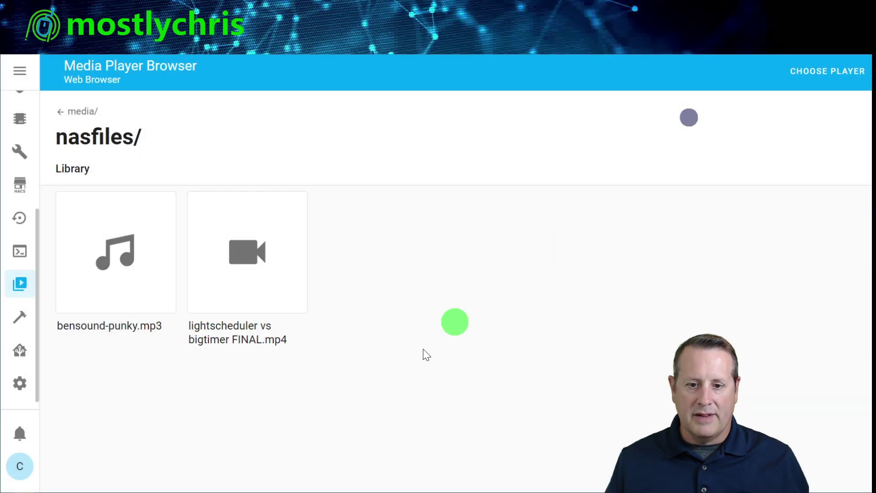
click(109, 262)
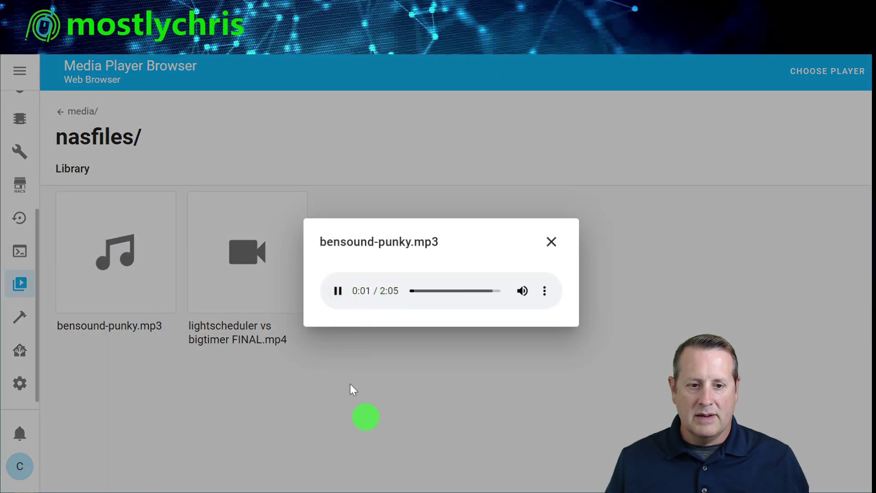
click(337, 292)
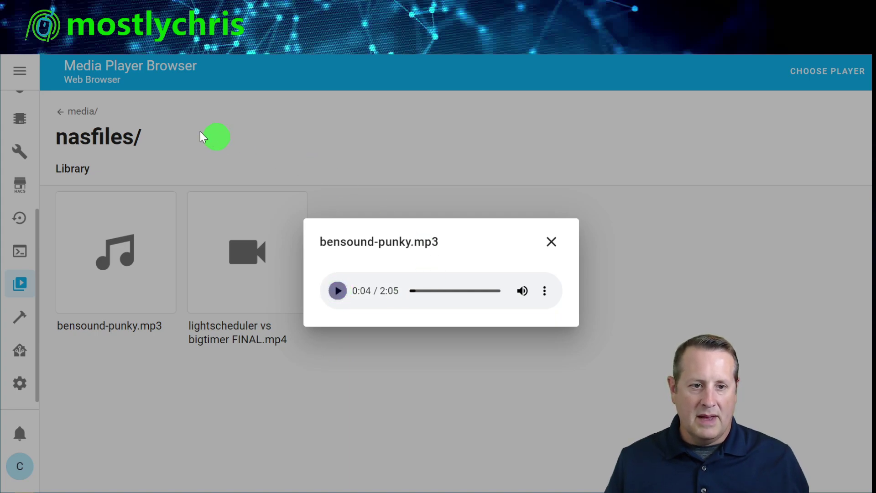
click(85, 112)
Play Guitar House - josh pan.mp3 from the parent media folder briefly, and go back into the nasfiles folder.
click(85, 111)
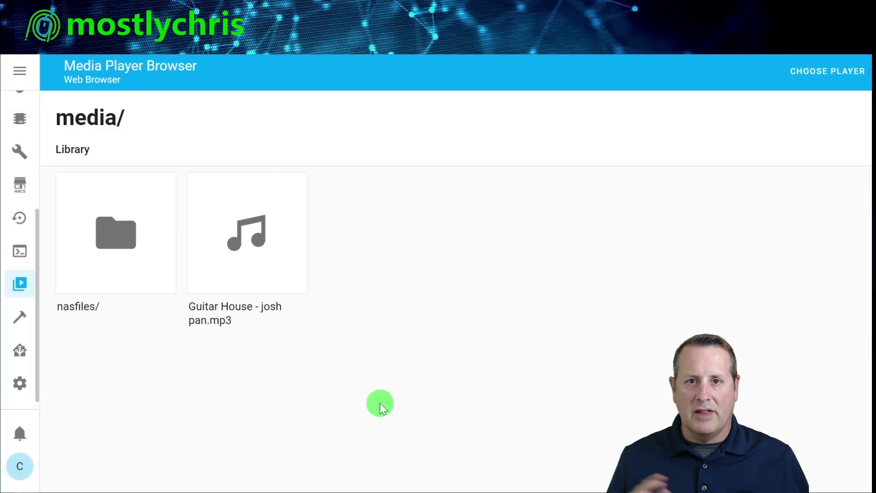
mouse_move(281, 239)
click(245, 231)
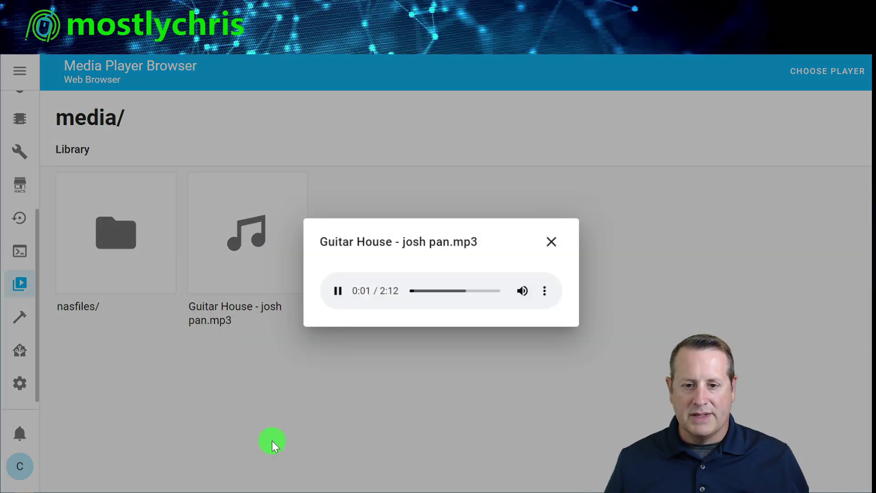
click(552, 246)
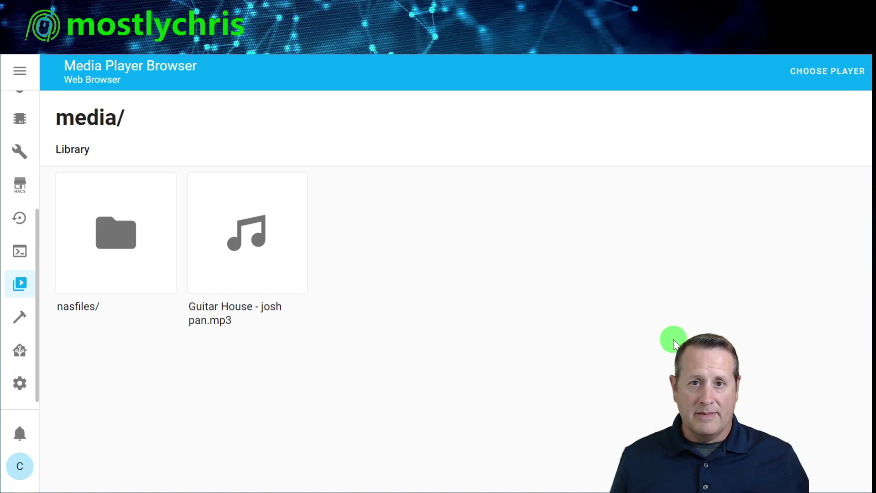
click(123, 248)
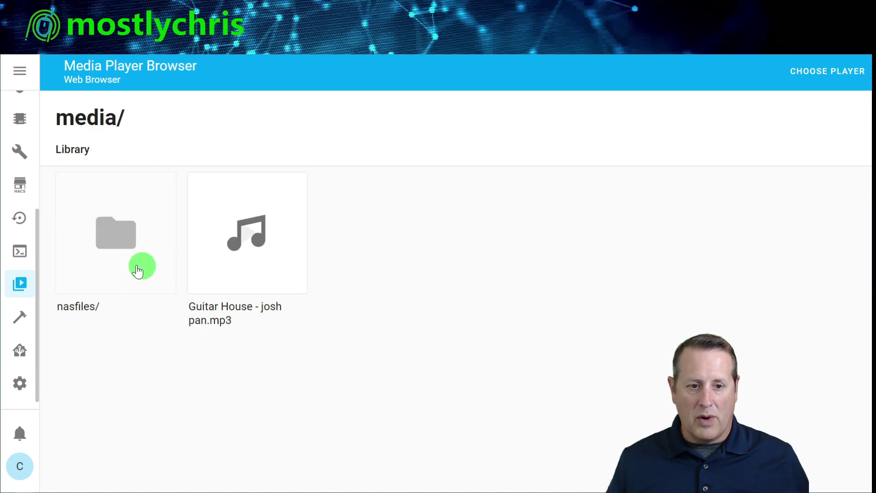